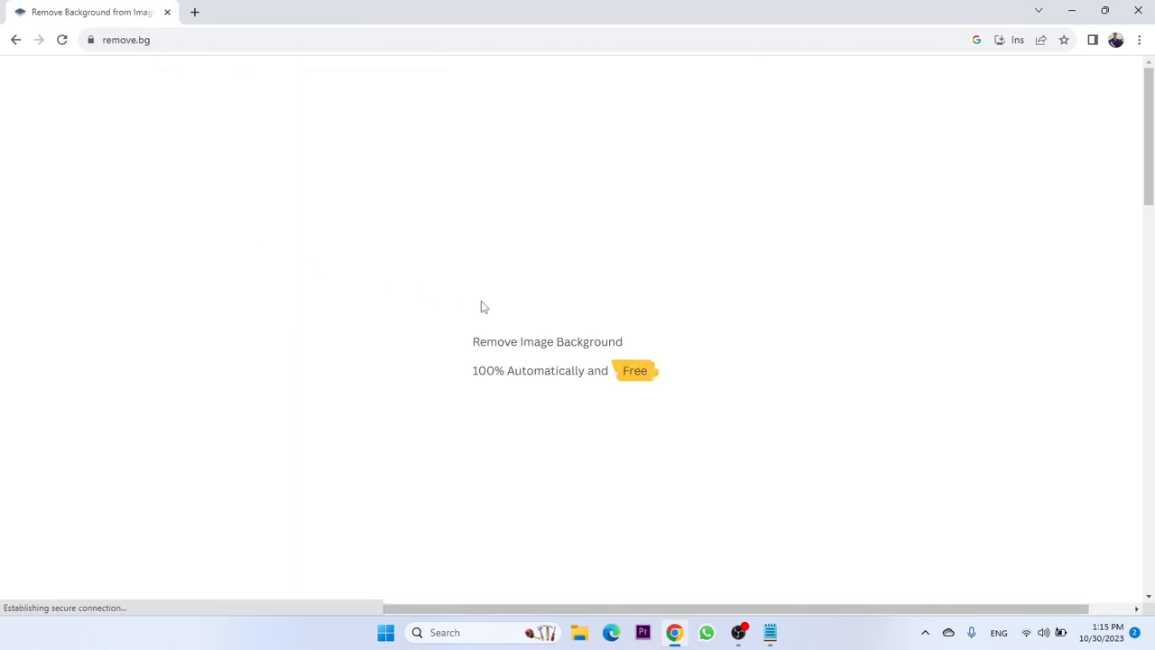
Upload the Mistriyo image from the Photos folder on the Desktop to remove its background.
click(747, 360)
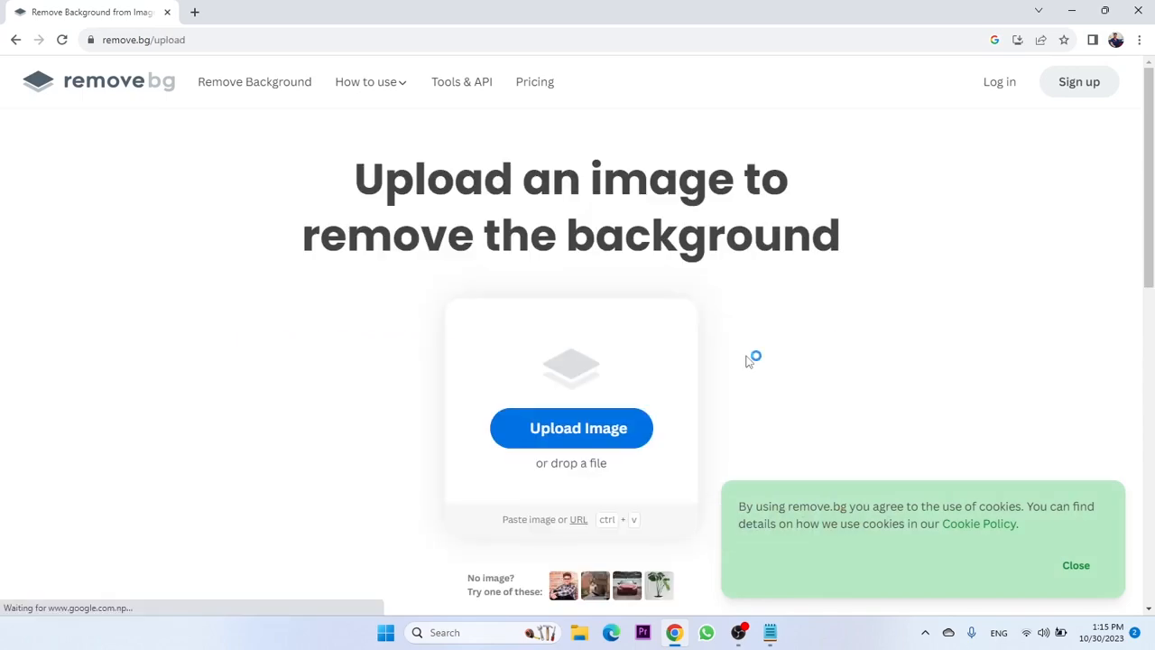
click(625, 421)
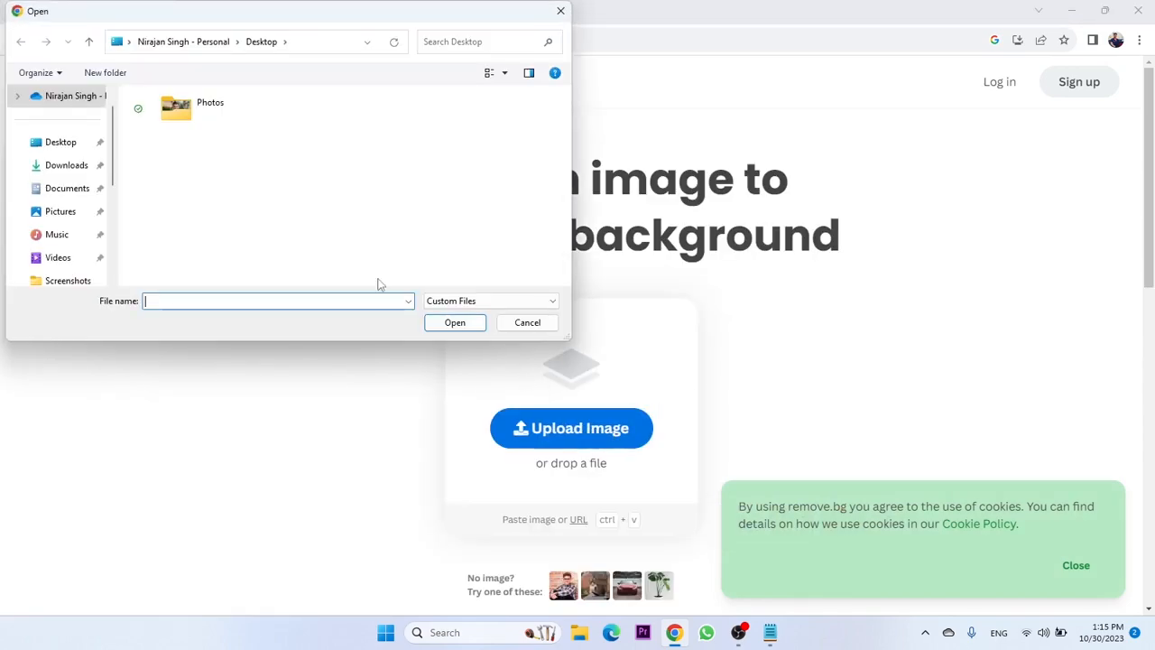
double_click(217, 113)
click(167, 143)
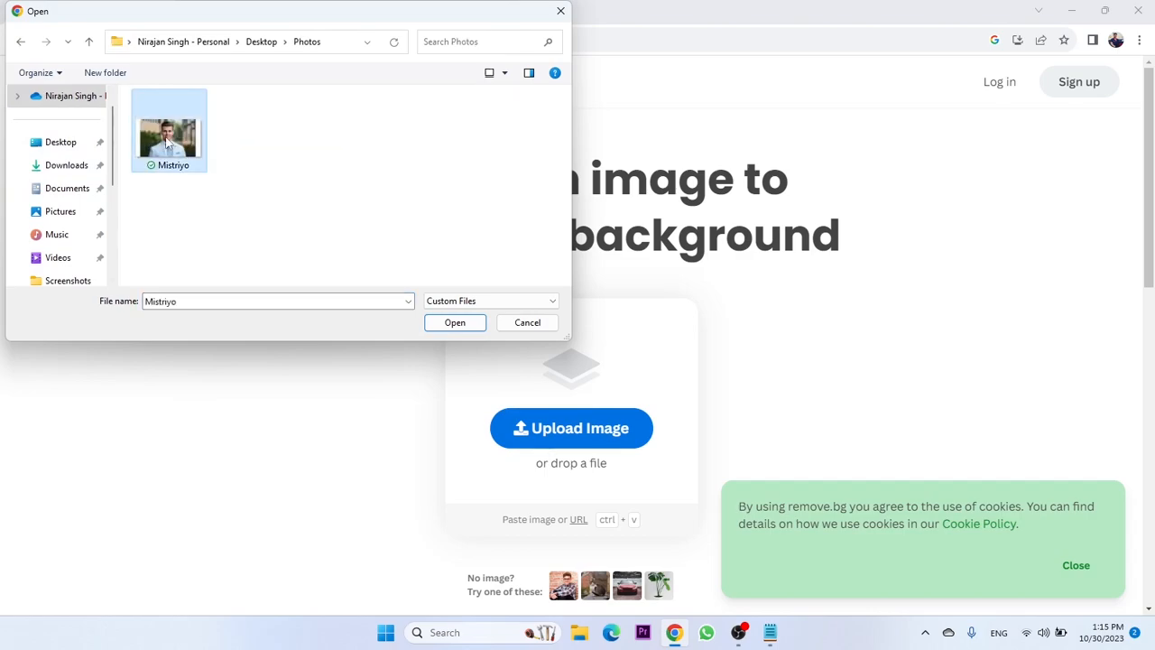
click(435, 323)
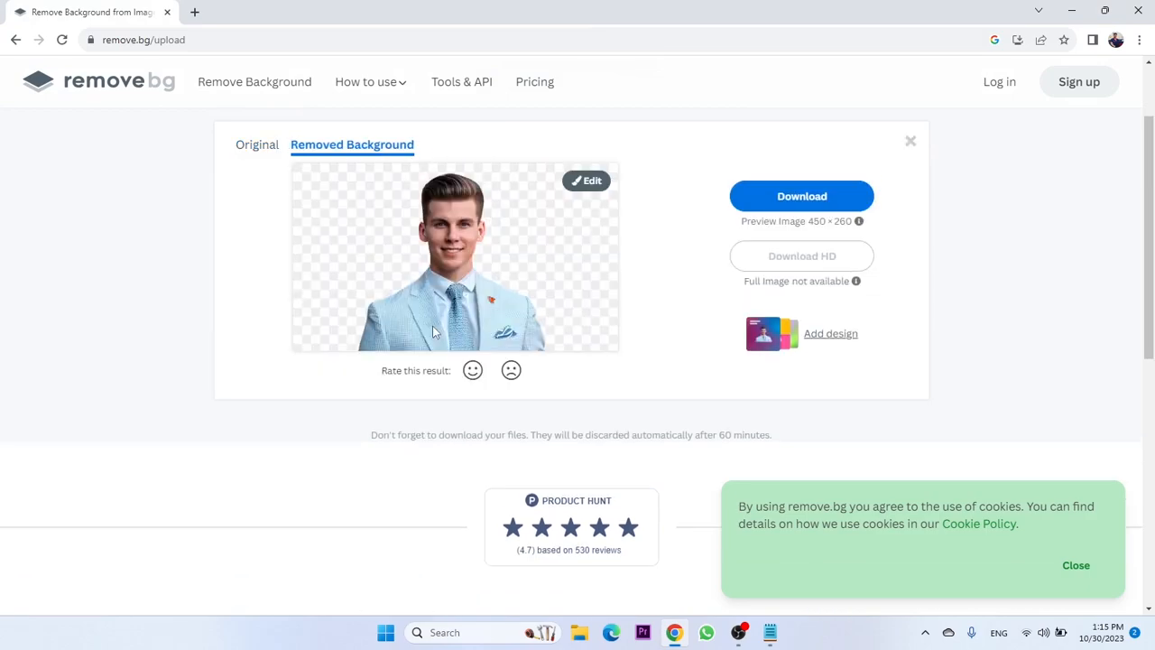
Download the background-free preview image and save it as Mistriyo-removebg-preview in PNG format in the Desktop's Photos folder.
click(805, 201)
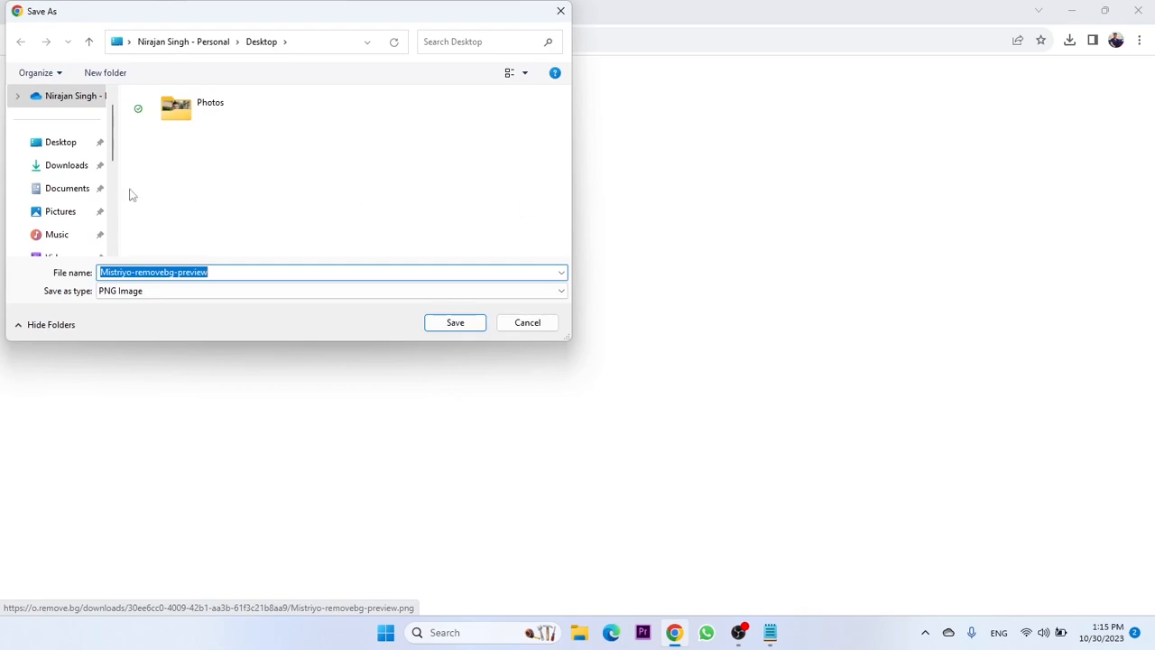
click(72, 146)
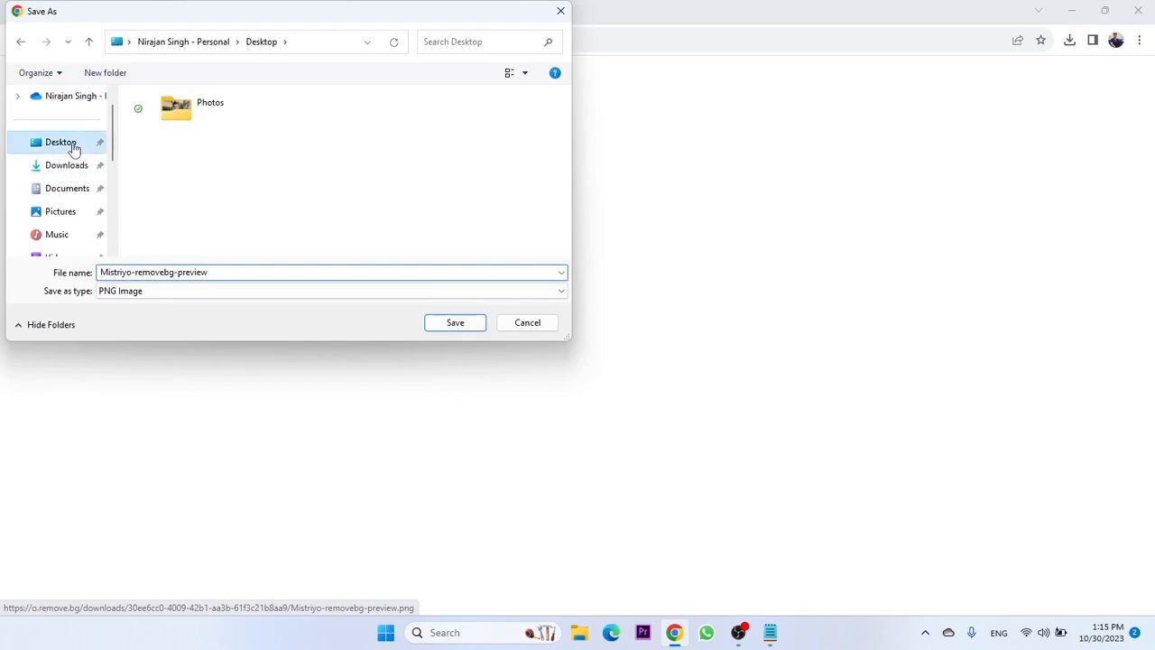
double_click(208, 113)
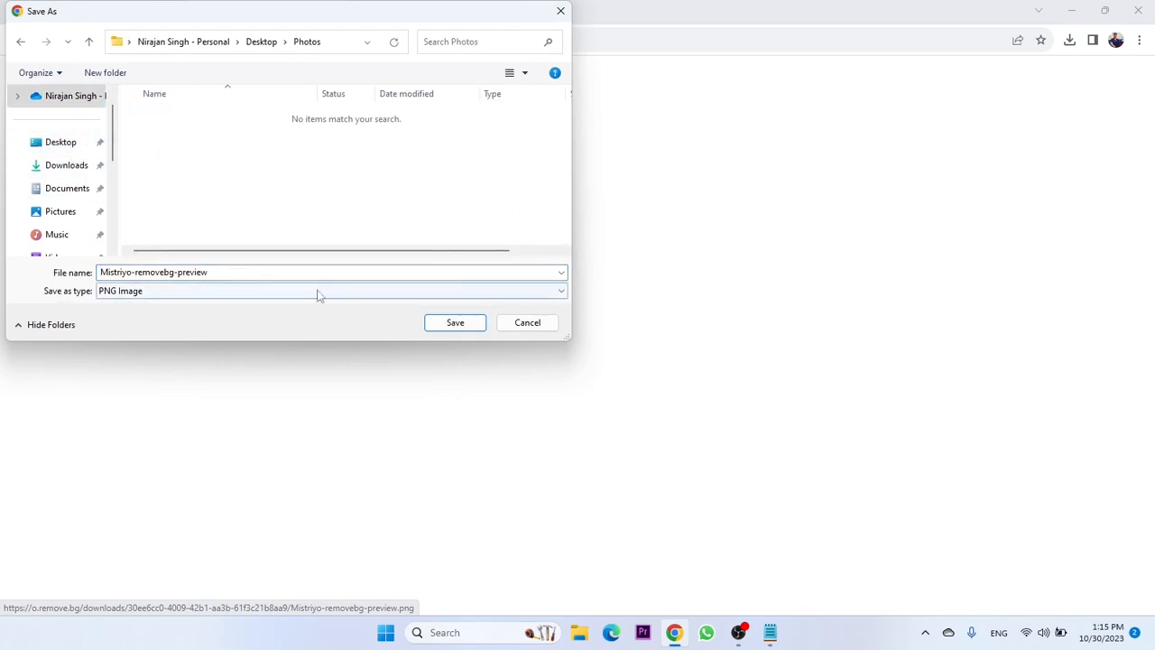
click(454, 323)
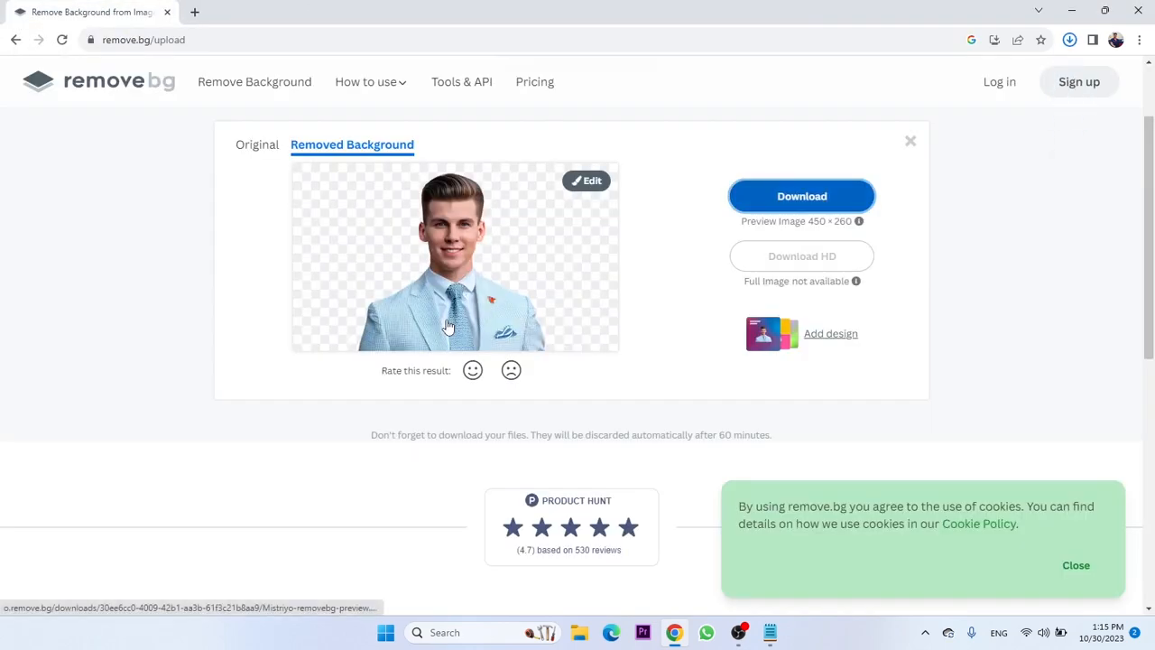
Close the browser and launch Adobe Photoshop 2023.
click(1139, 13)
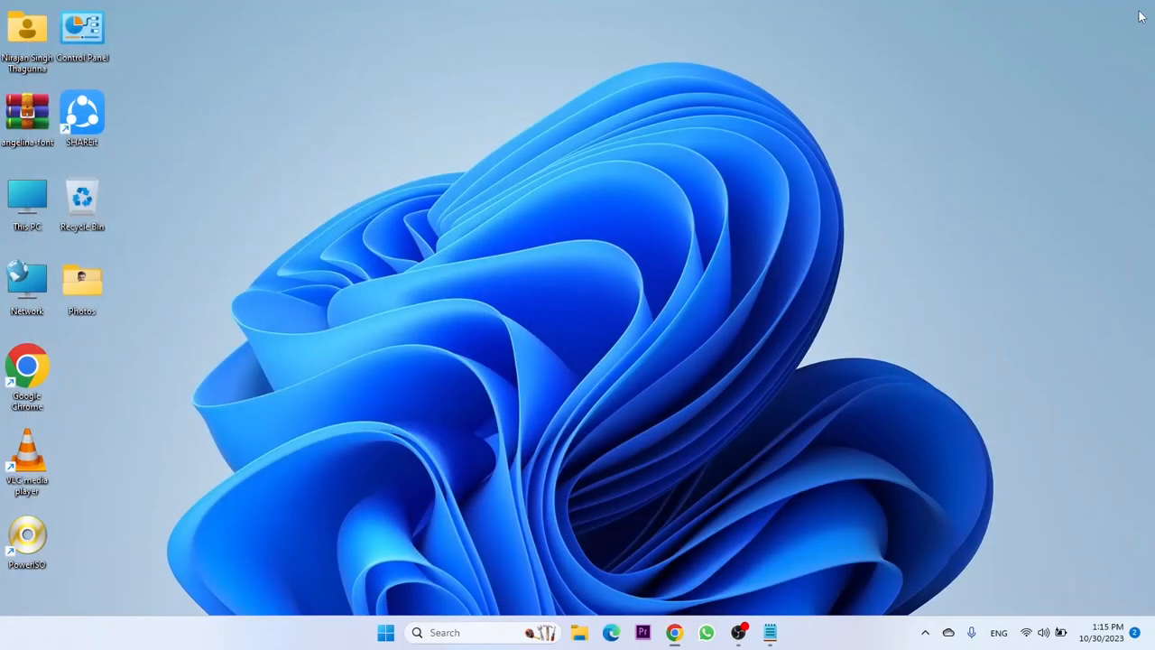
click(385, 633)
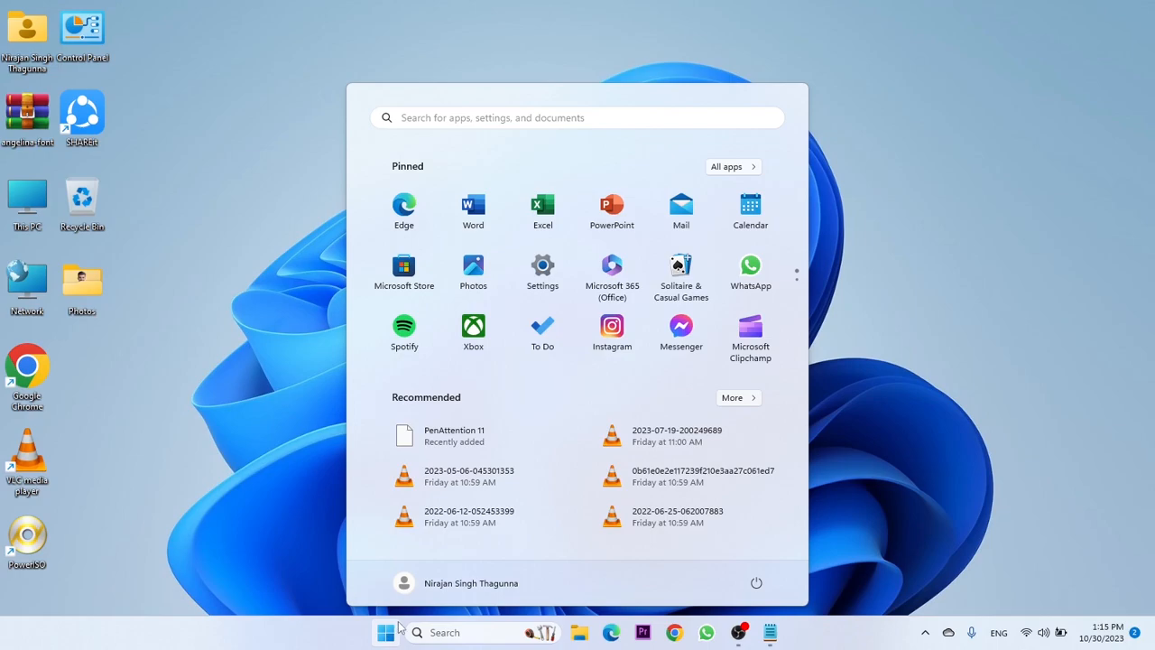
text(photos)
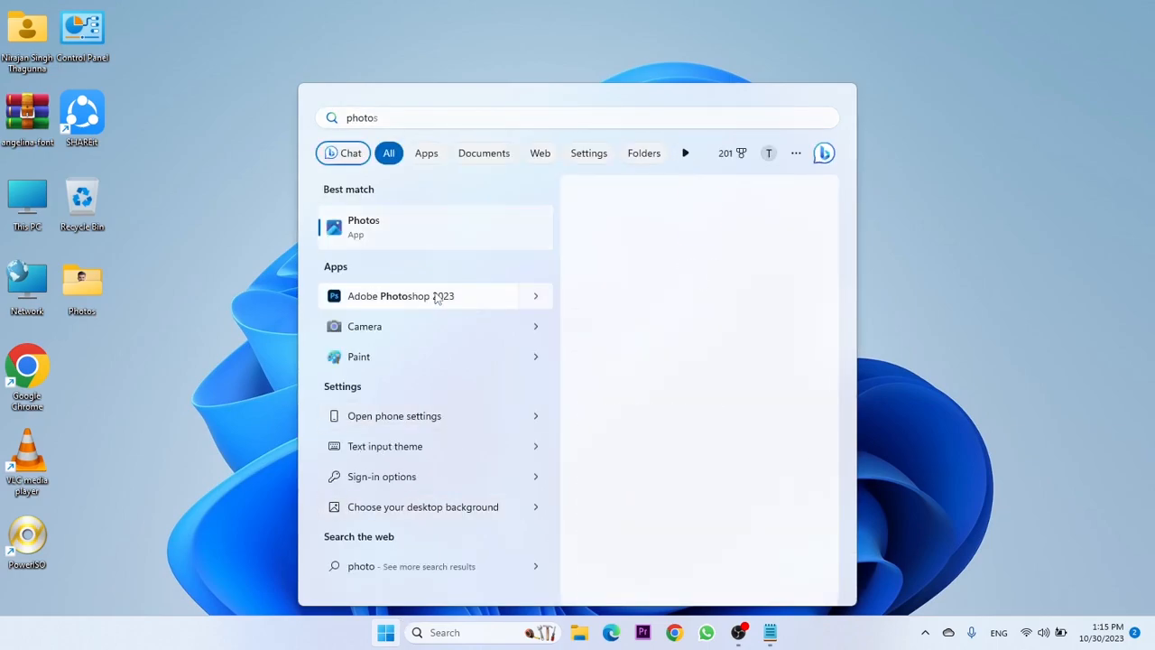
click(437, 298)
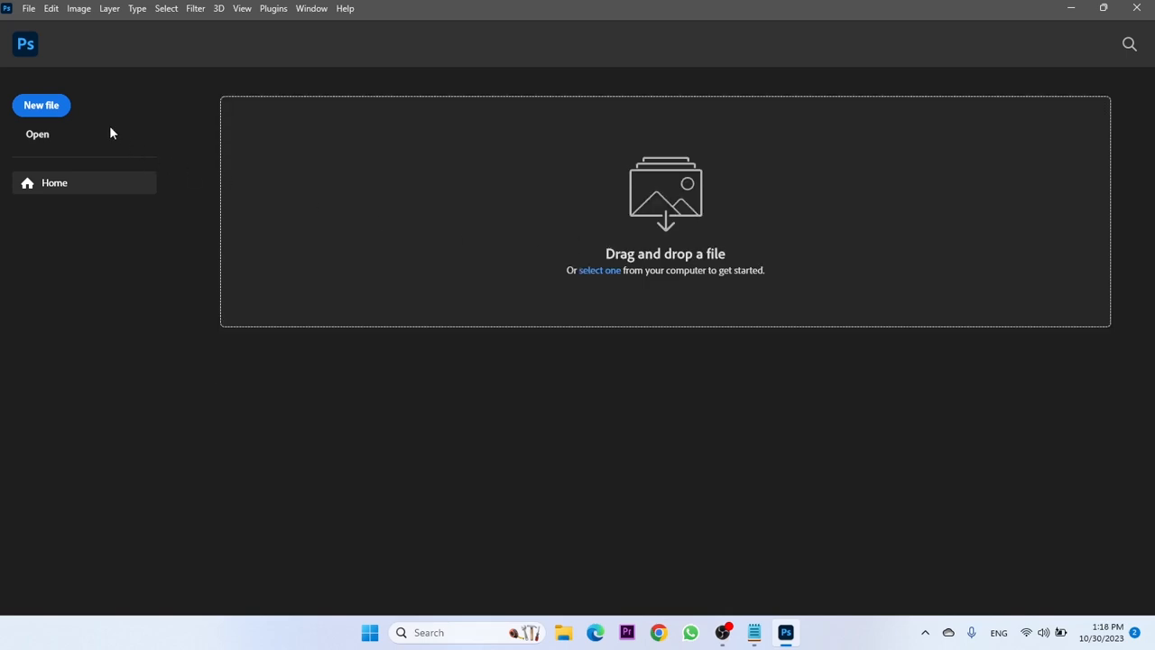
Start a new document measured in millimeters, with a width of 25 and a height of 30.
click(31, 9)
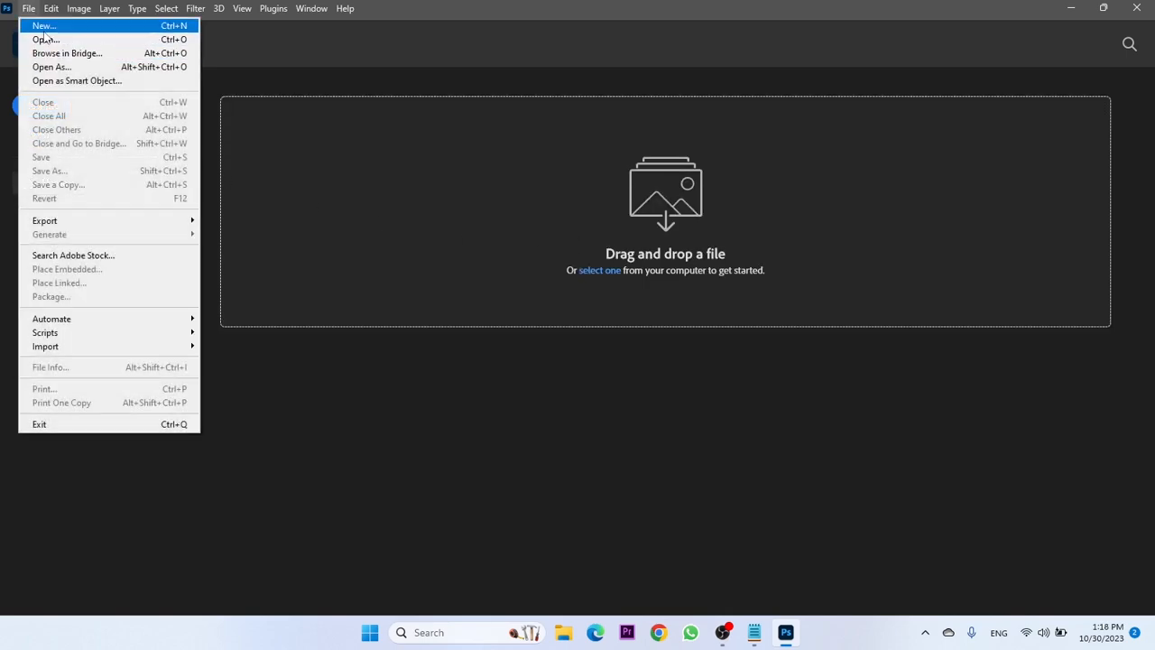
click(42, 28)
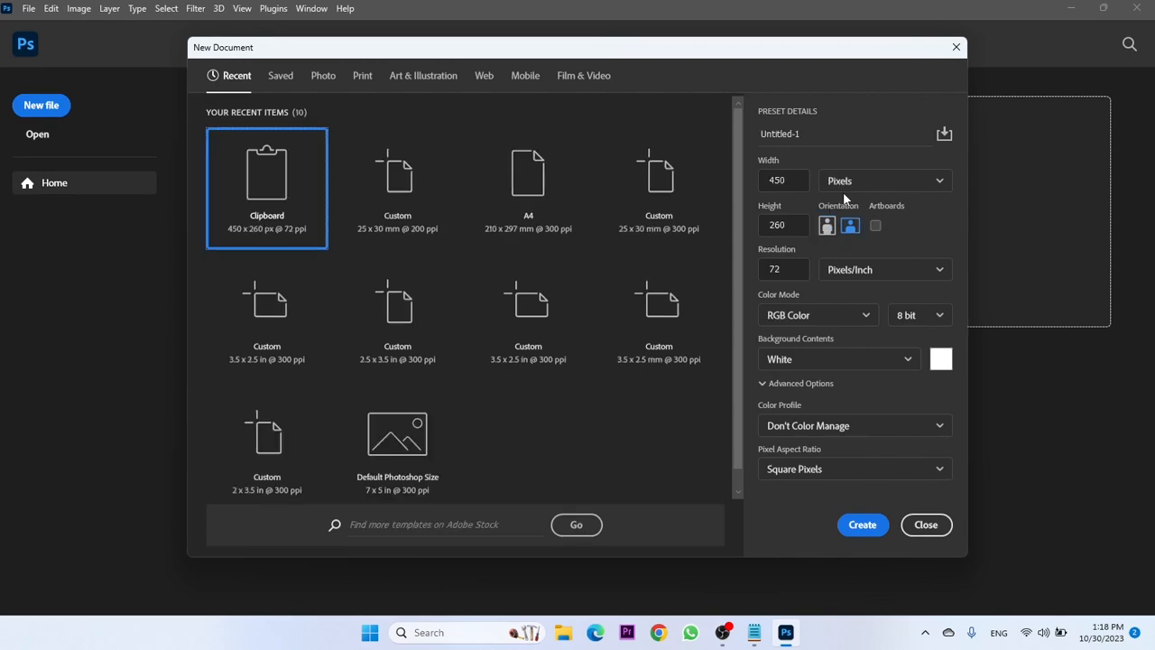
click(847, 184)
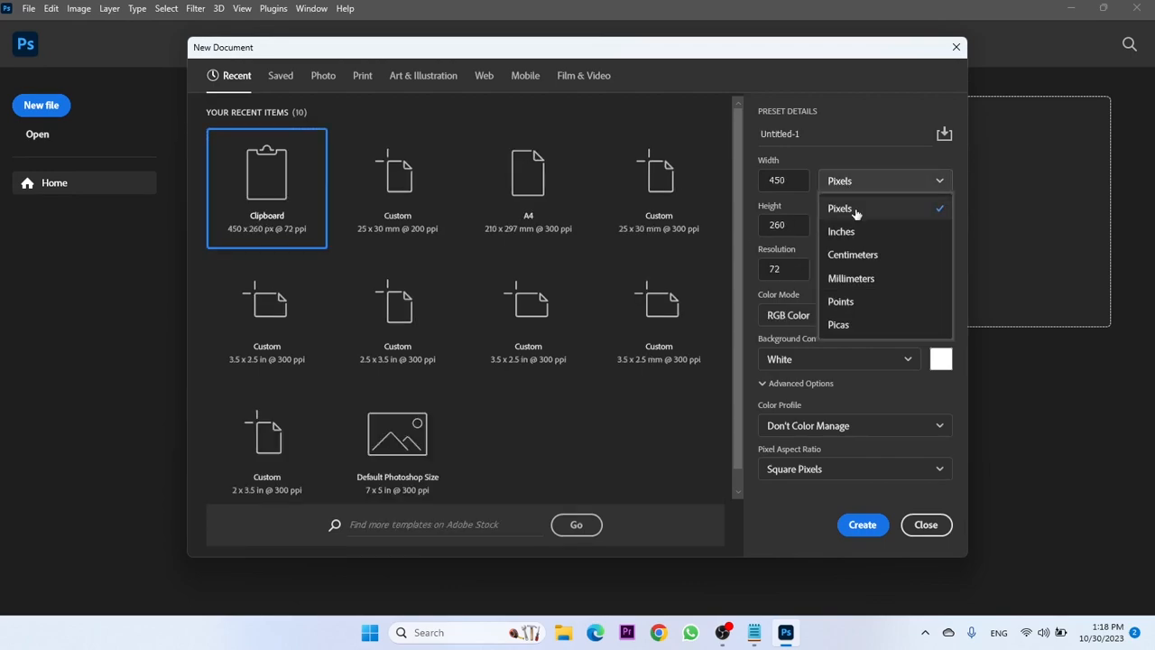
click(843, 281)
drag(801, 182, 741, 184)
text(25)
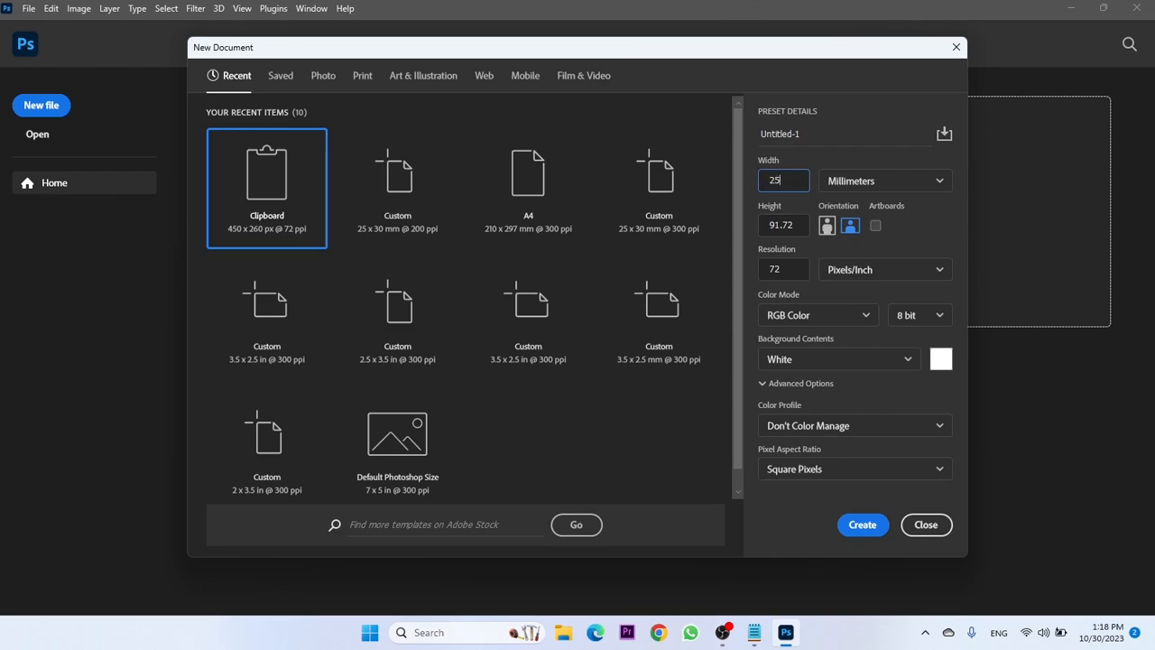
drag(778, 226, 751, 210)
text(30)
Set the new document's resolution to 300 pixels/inch and its color mode to CMYK Color, and create it.
drag(785, 270, 750, 270)
text(300)
click(815, 316)
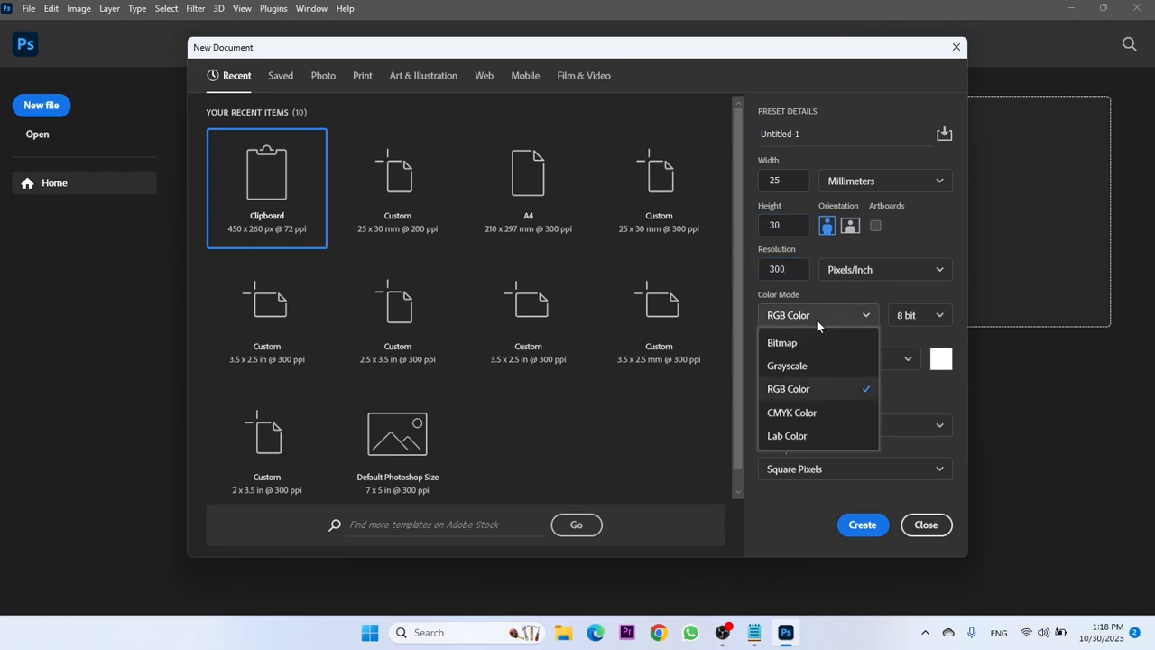
click(805, 421)
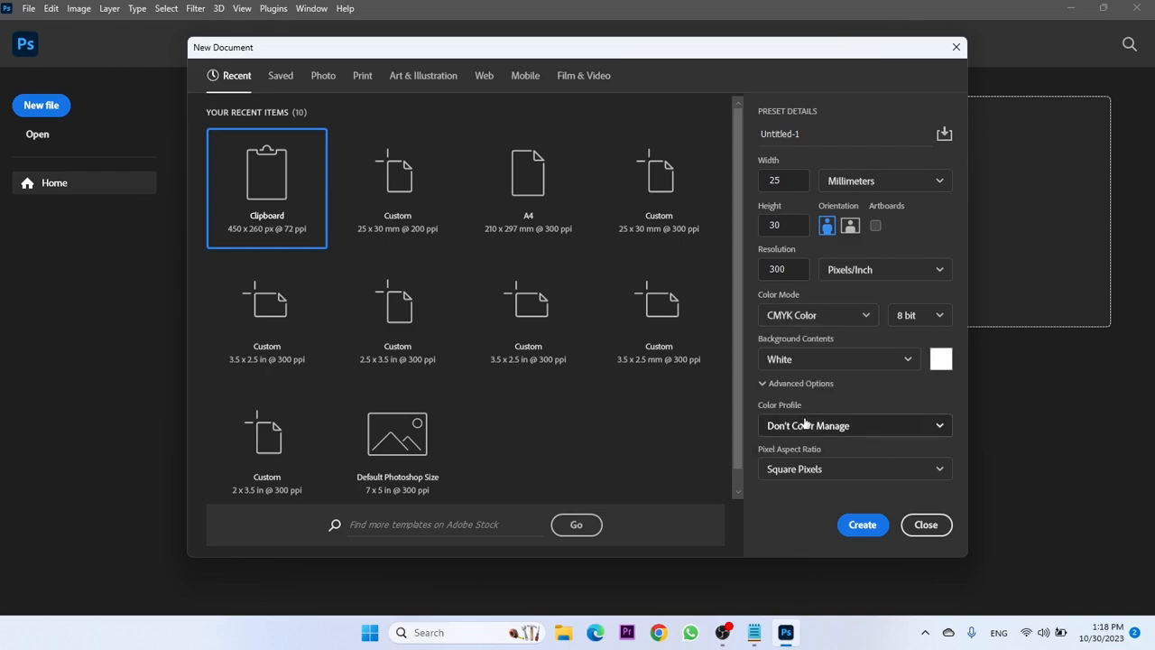
click(861, 526)
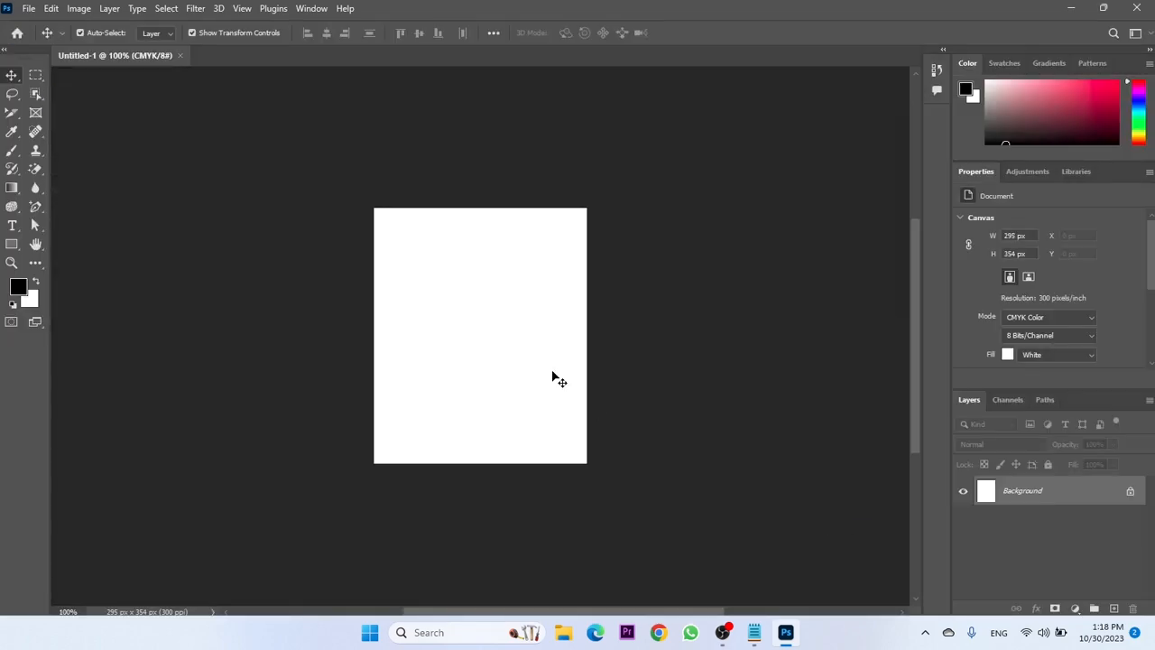
Place the Mistriyo-removebg-preview image from the Photos folder as an embedded object in the document.
click(27, 9)
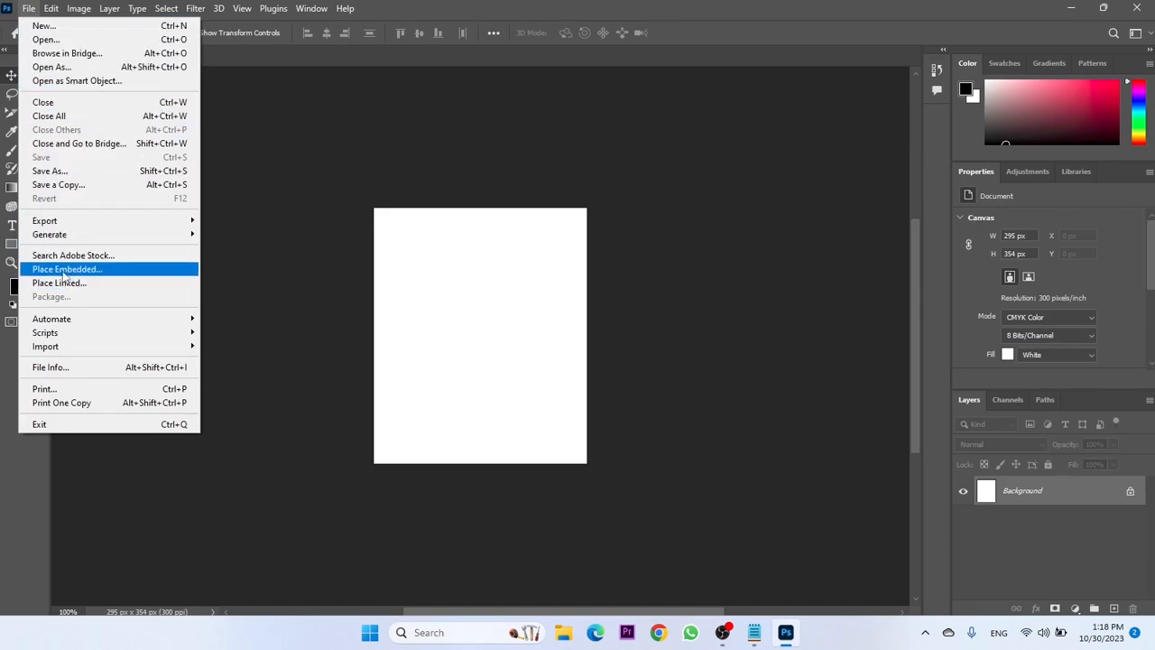
click(90, 269)
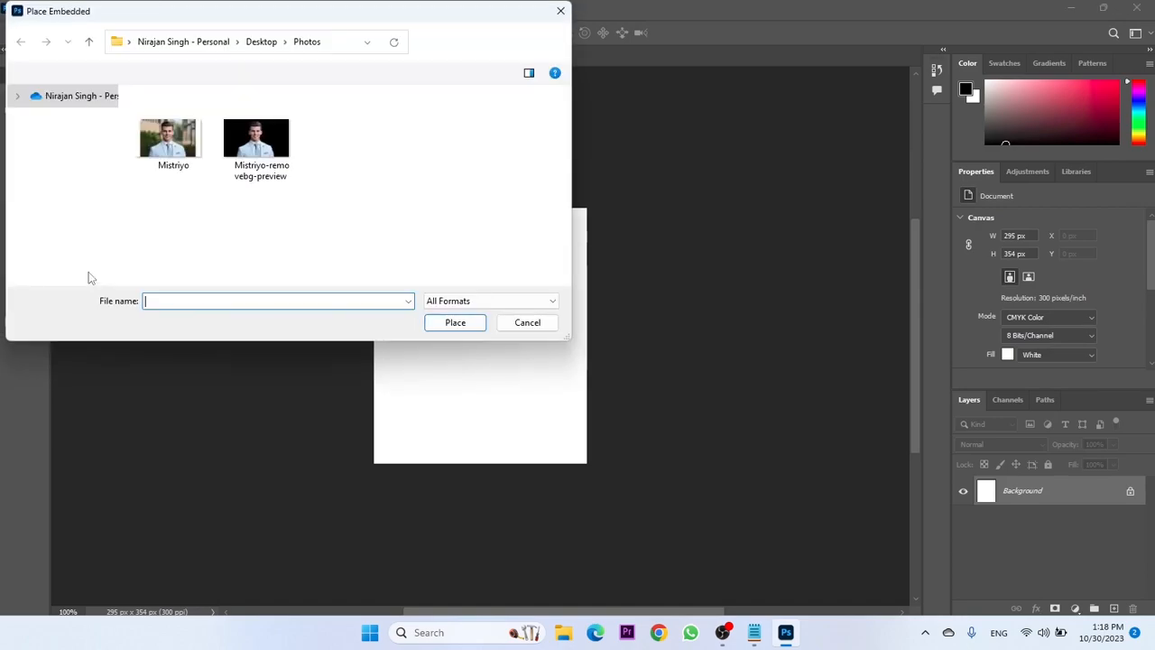
click(97, 145)
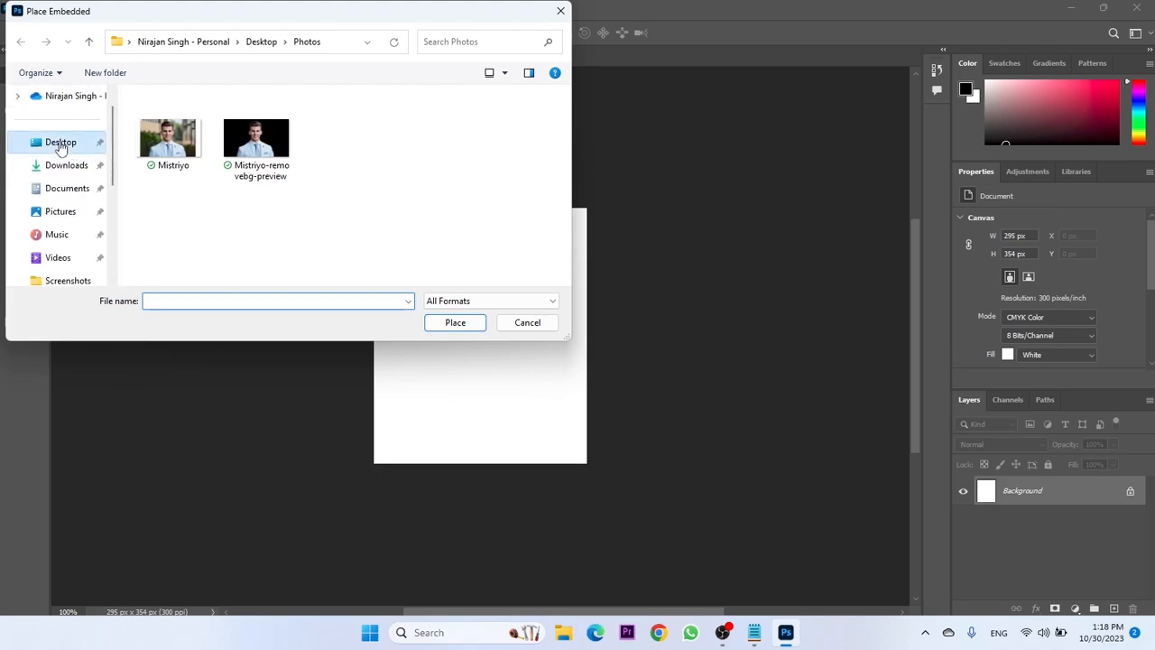
double_click(229, 116)
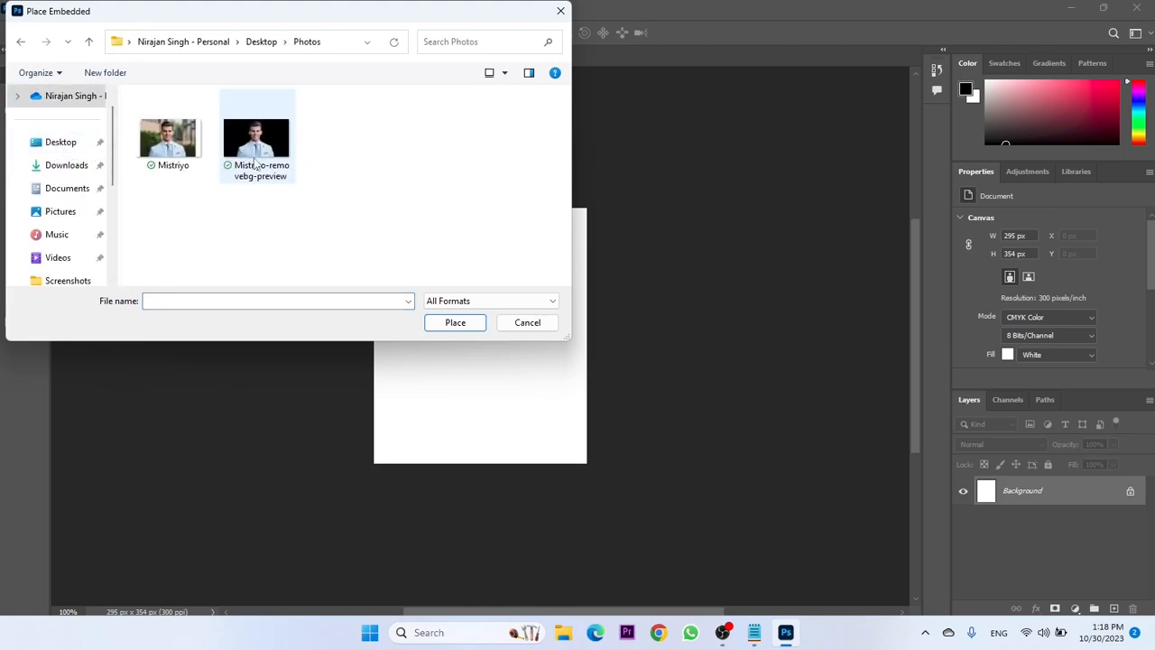
click(251, 149)
click(449, 323)
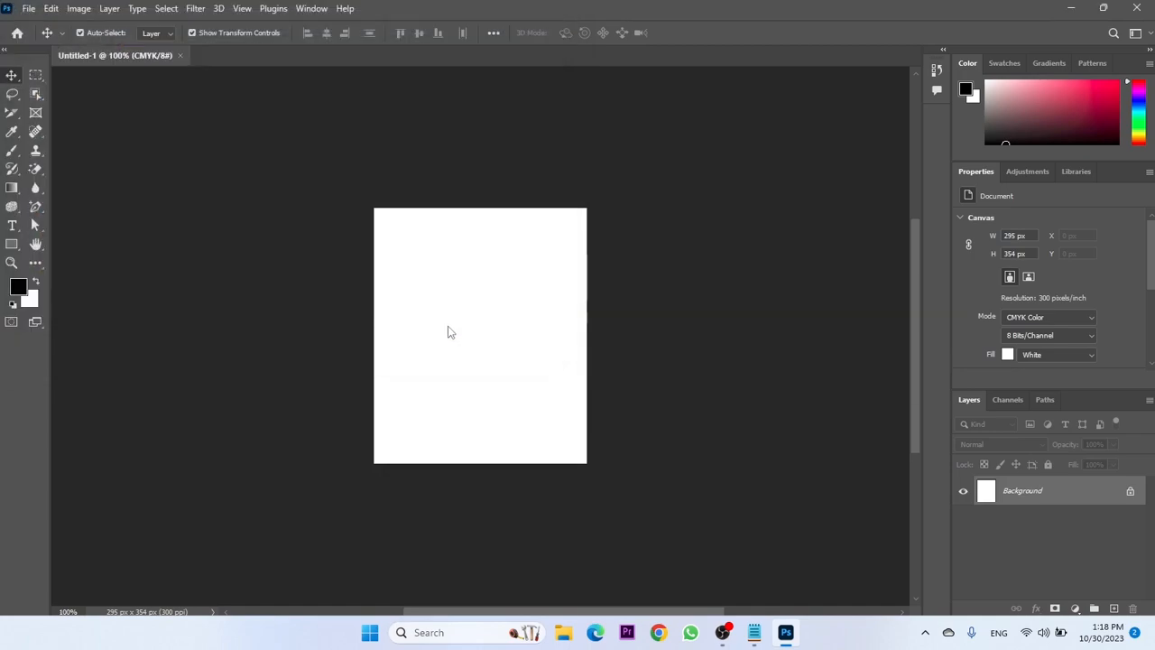
Enlarge the placed portrait to about 35% and move it slightly down so head and shoulders fill the canvas.
drag(373, 395, 267, 509)
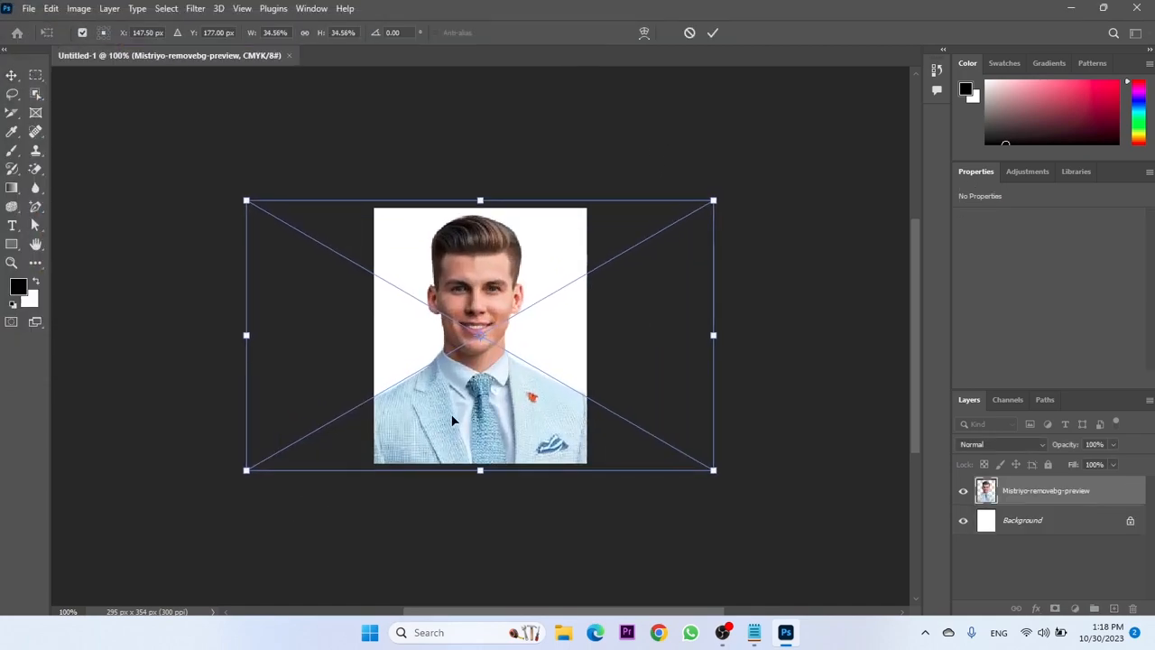
drag(464, 412, 478, 402)
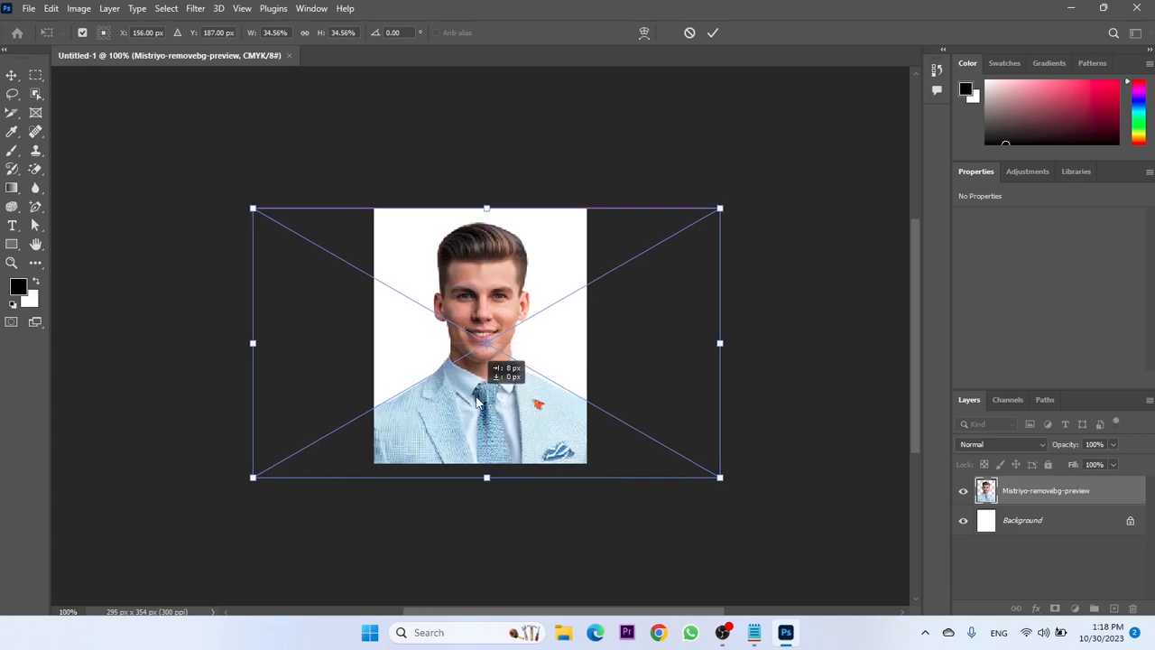
click(714, 33)
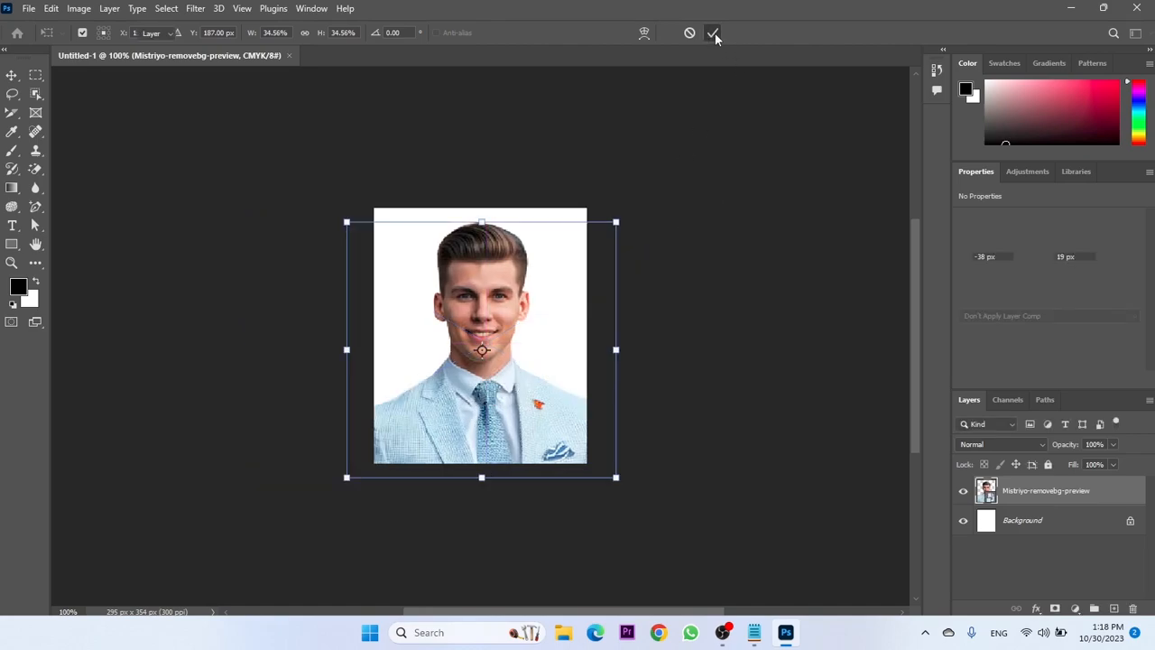
Pick a vivid pinkish-red foreground color and fill the Background layer with it.
click(1044, 523)
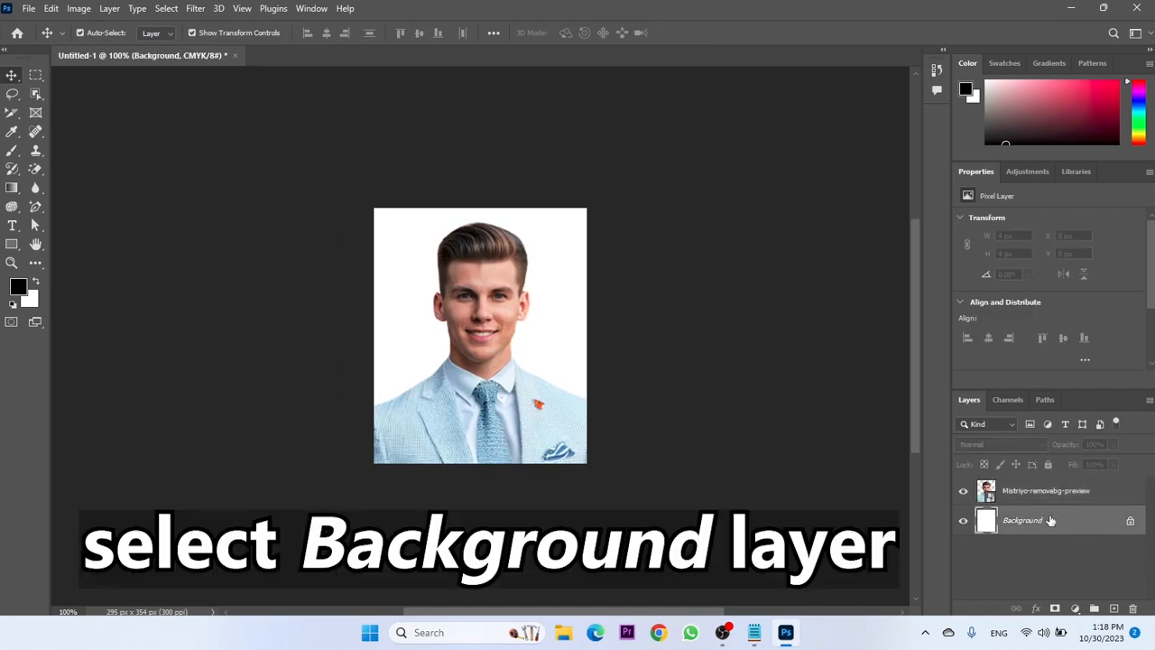
click(18, 287)
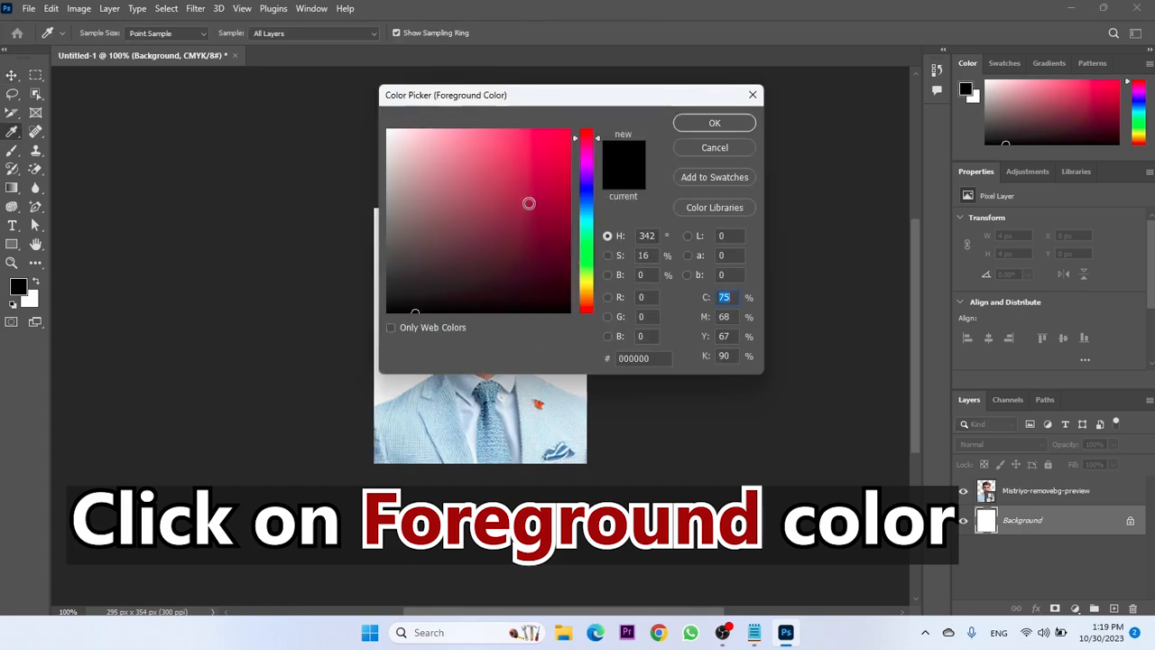
click(536, 131)
drag(557, 137, 545, 139)
click(710, 125)
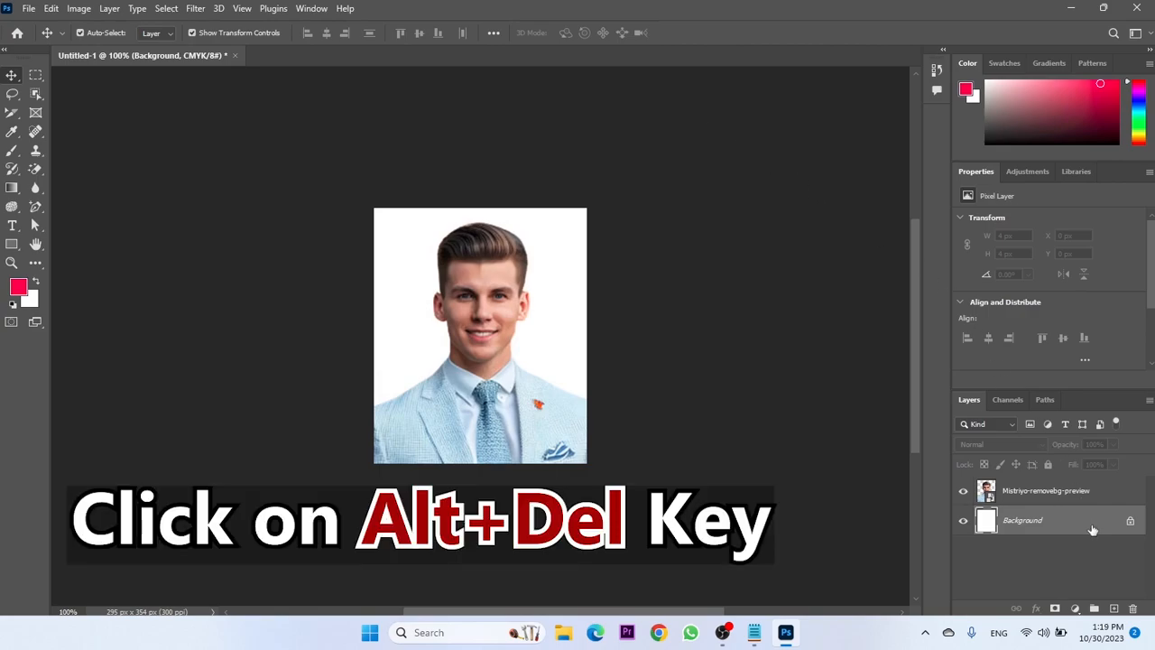
key(alt+Delete)
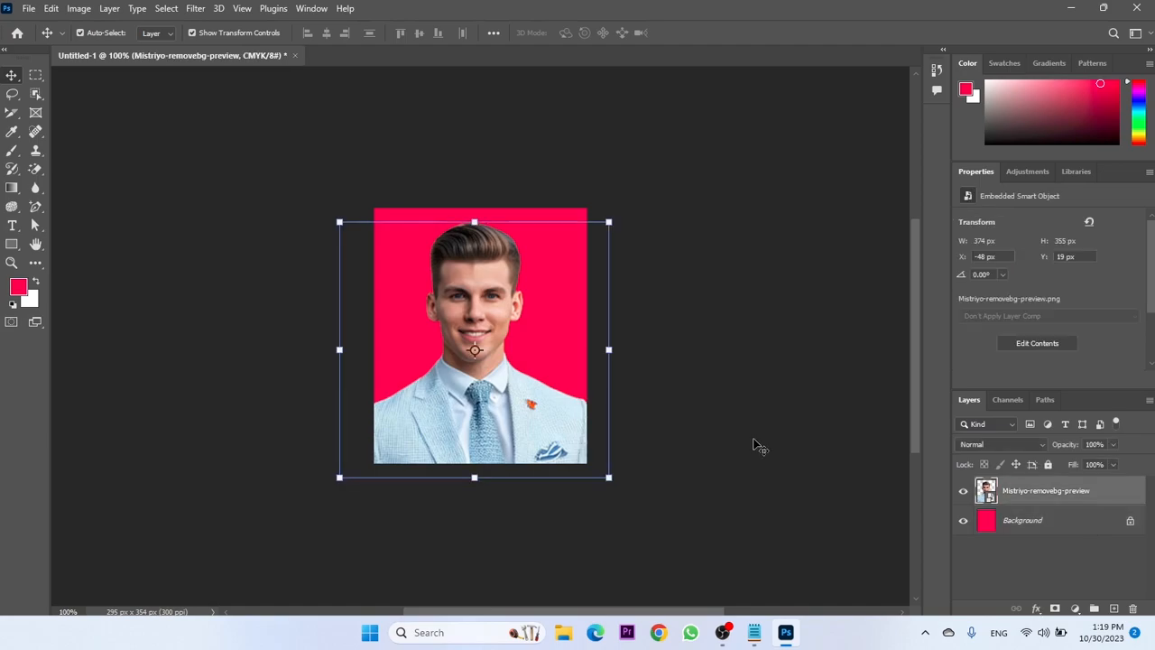
click(757, 445)
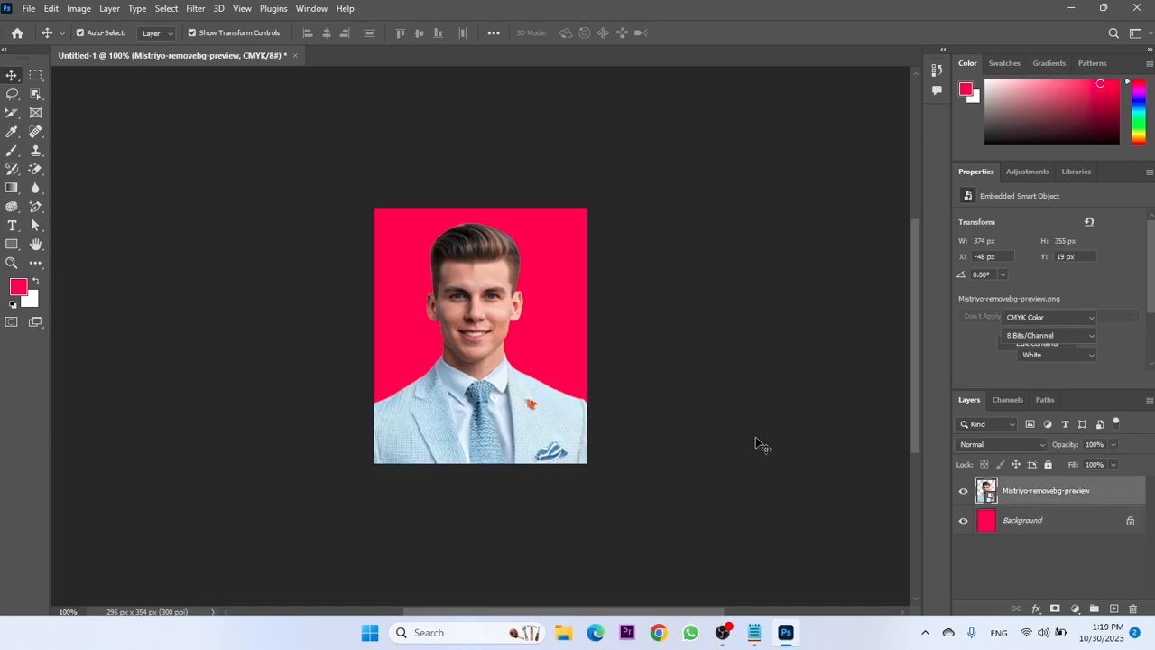
Merge the Background and Mistriyo-removebg-preview layers into one layer.
click(1073, 521)
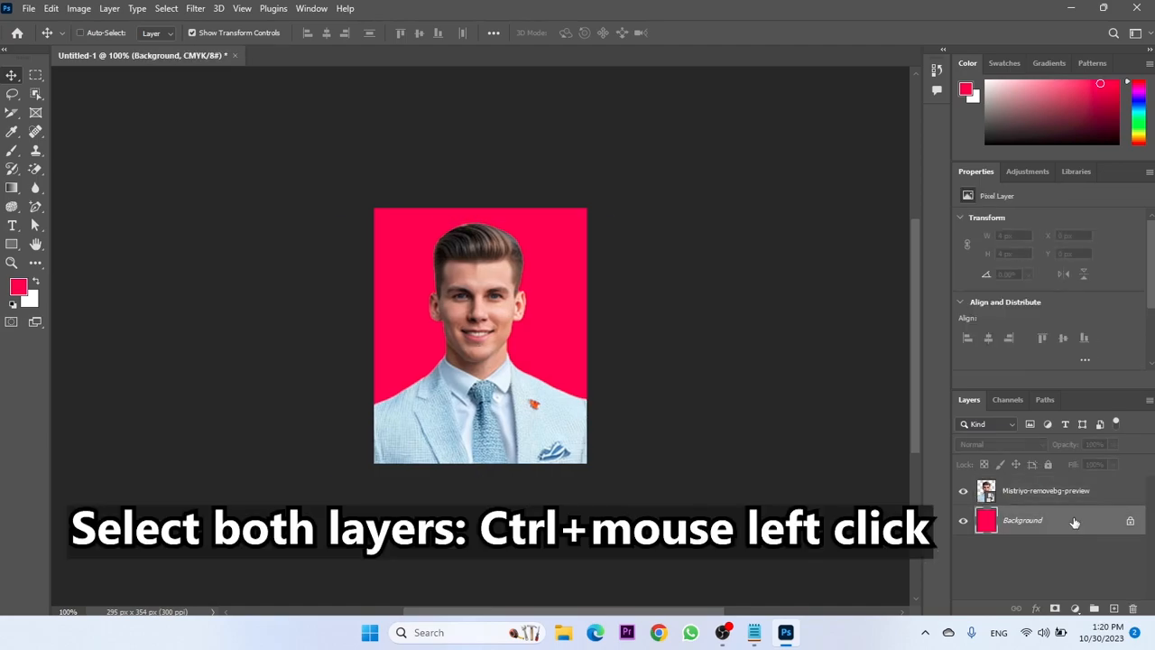
ctrl+click(1061, 494)
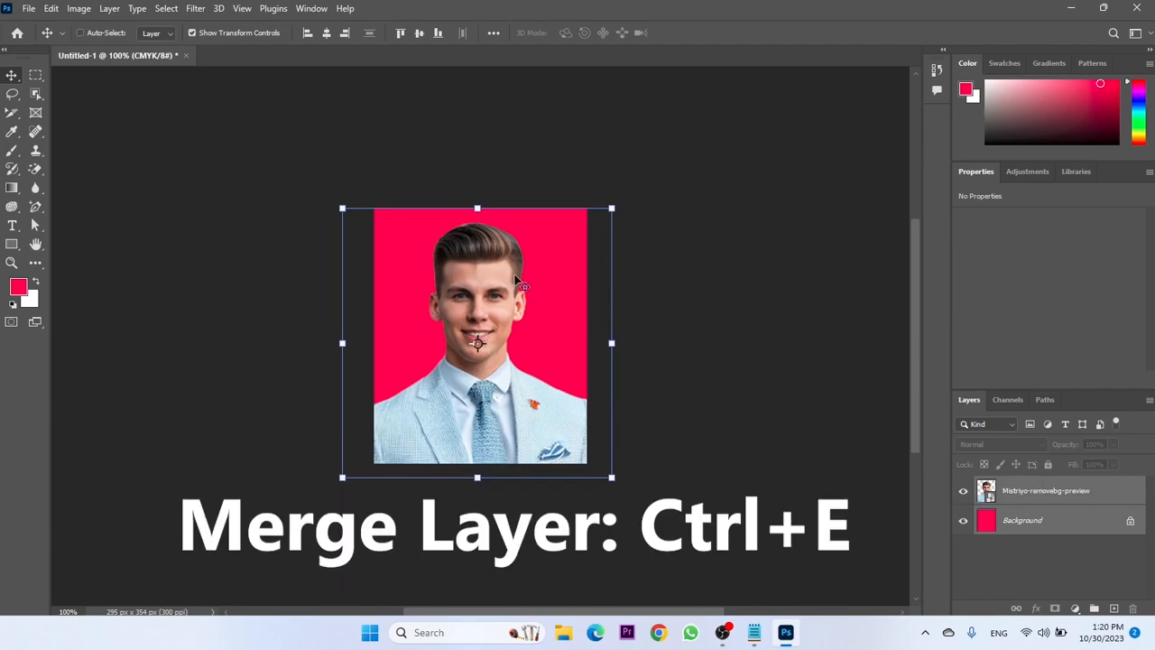
key(ctrl+e)
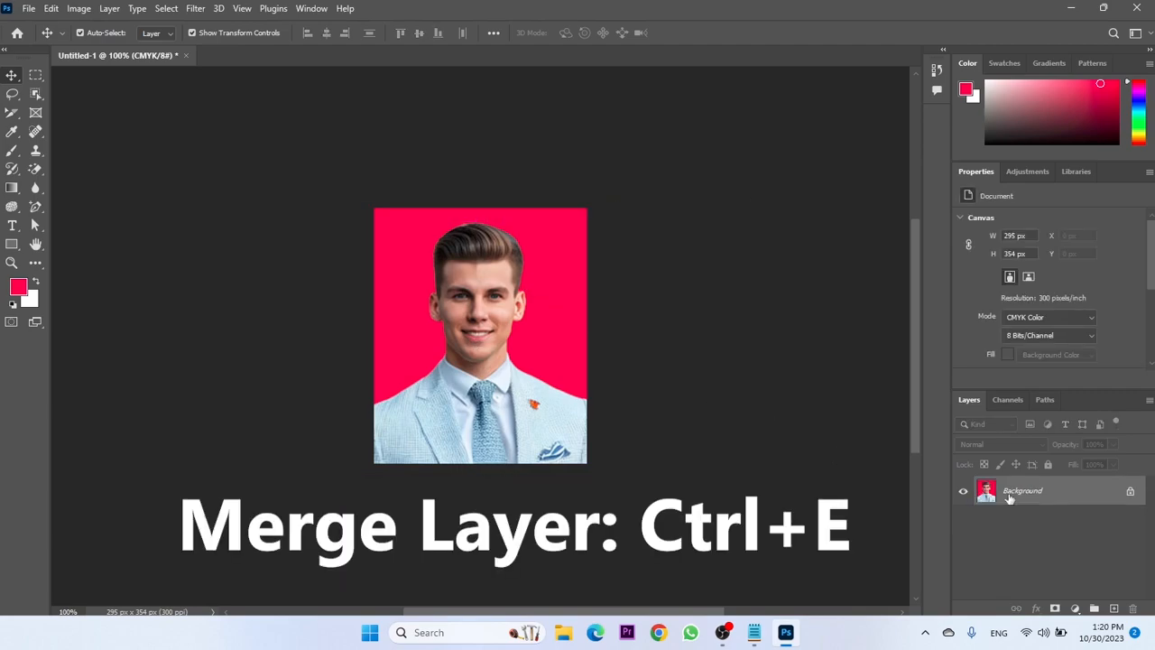
Unlock the Background layer as a regular layer and select the entire canvas for marquee editing.
double_click(991, 496)
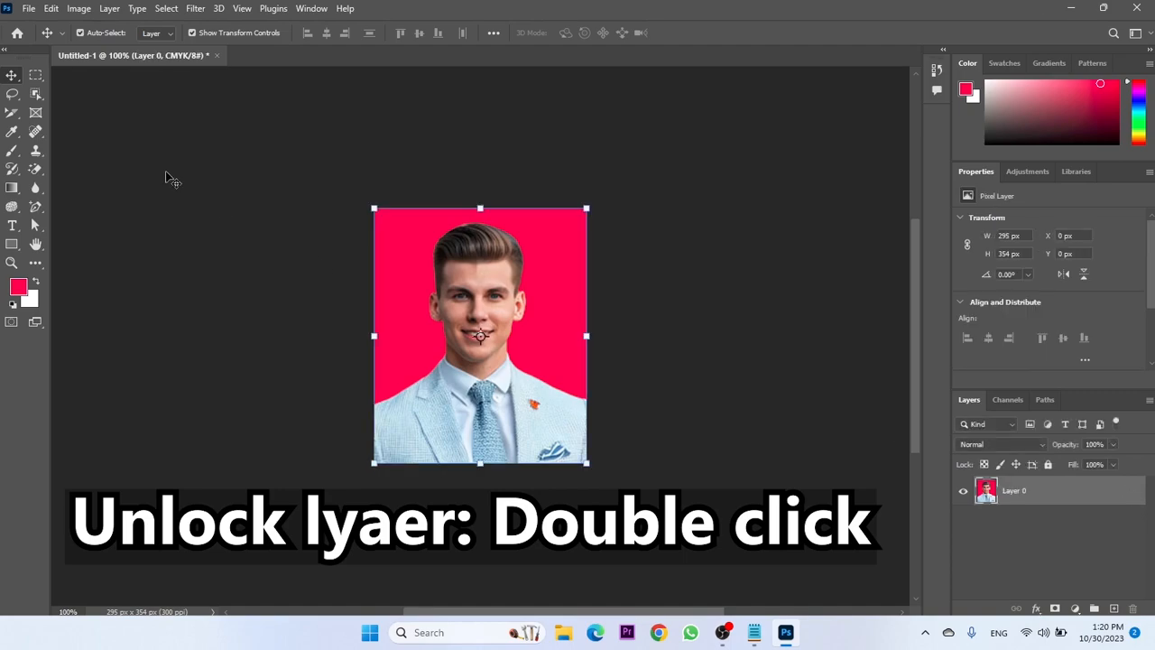
key(ctrl+a)
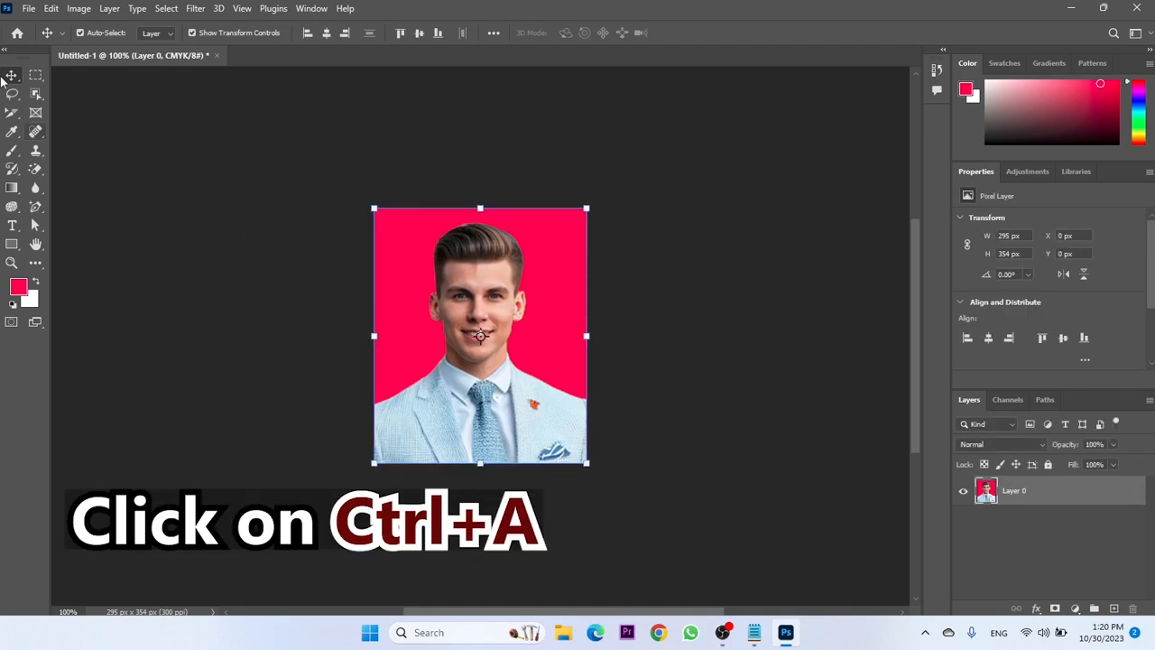
click(35, 76)
Stroke the canvas selection with a 5 px black border placed inside, in Normal mode at 100% opacity.
right_click(451, 273)
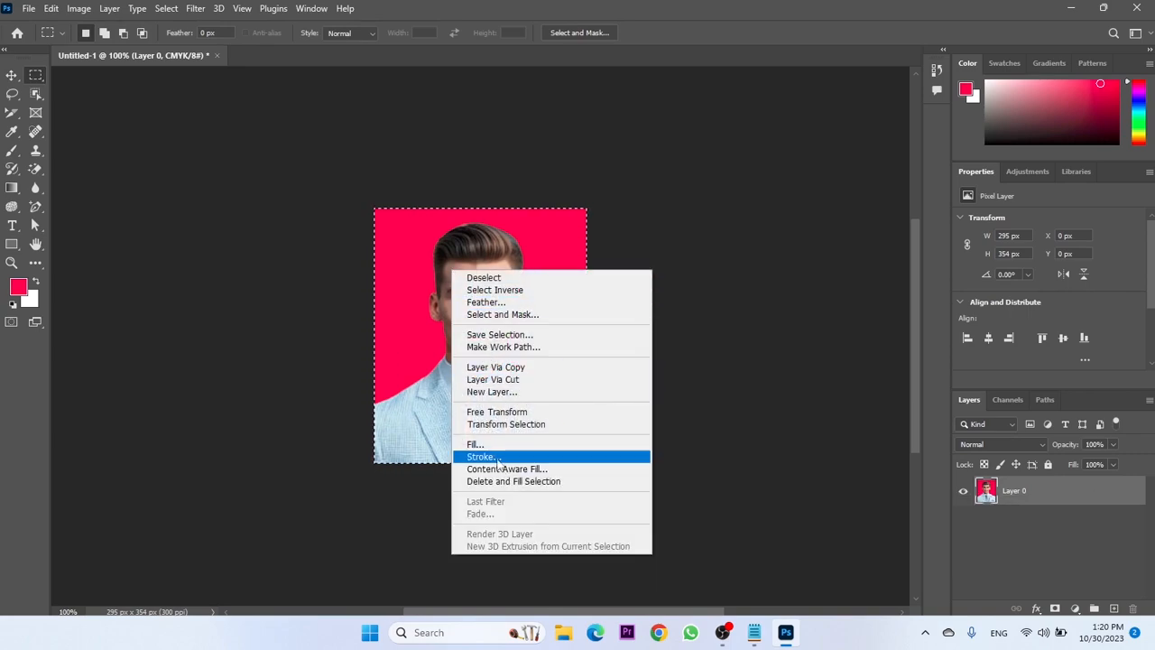
click(496, 457)
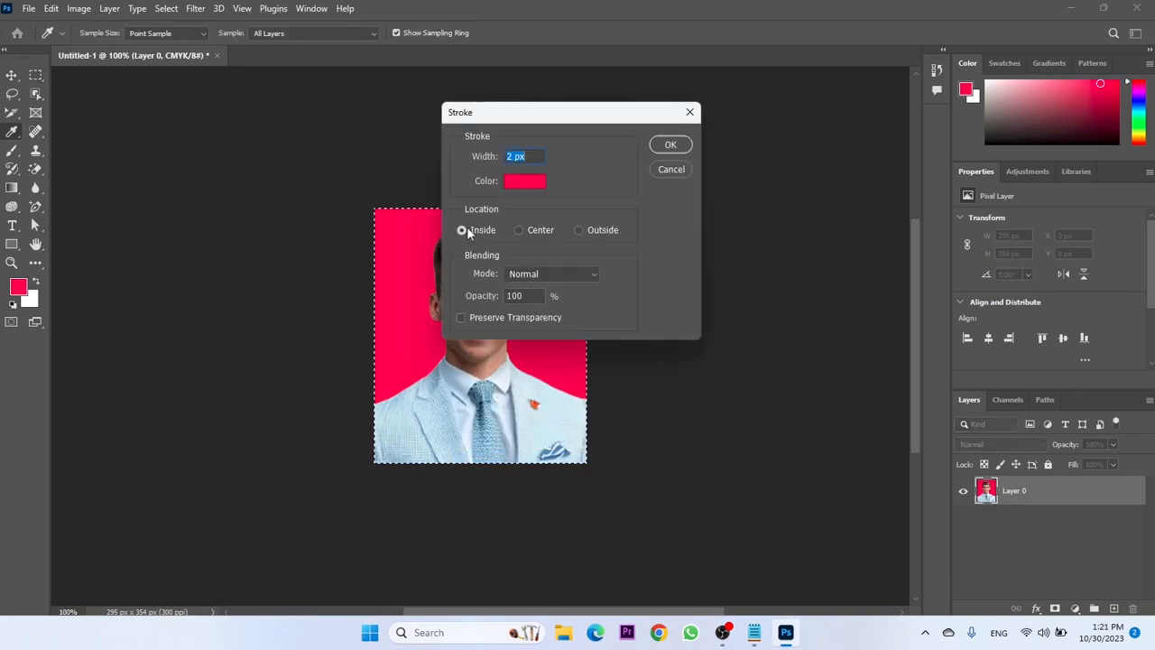
click(523, 181)
drag(451, 280, 389, 308)
click(714, 123)
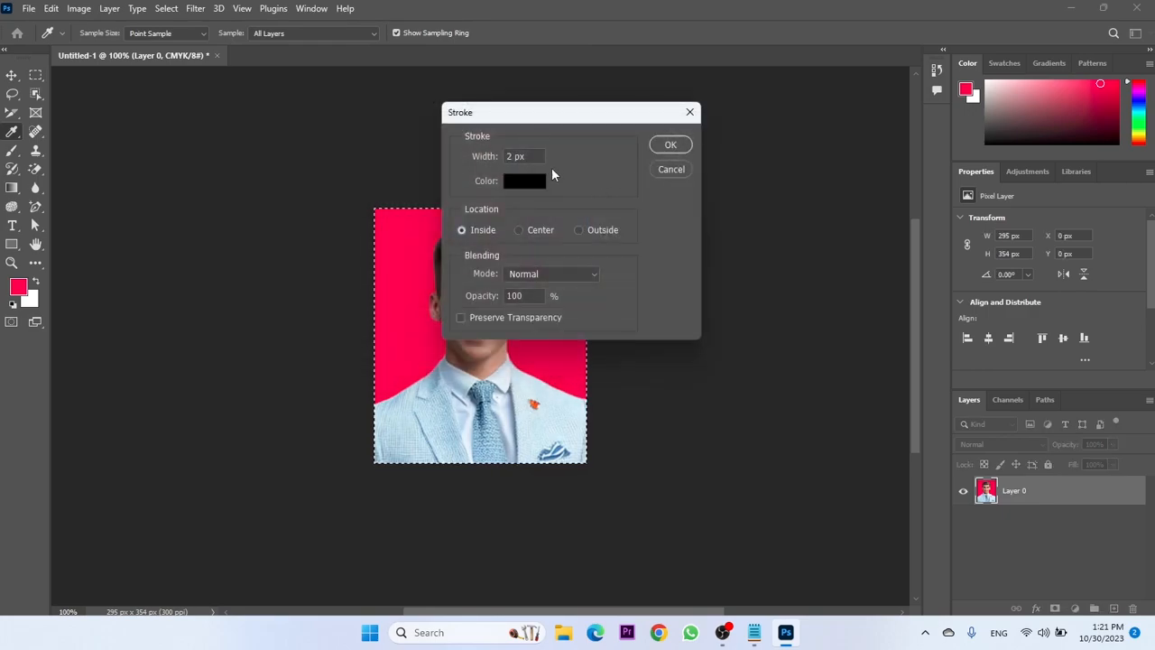
text(5)
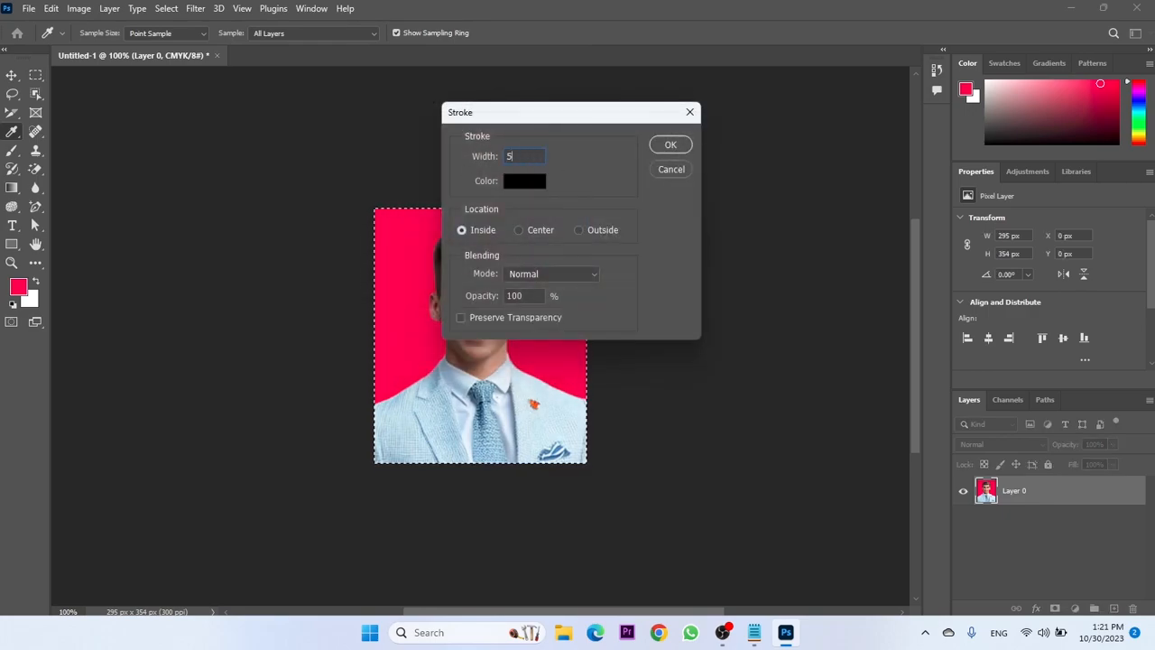
click(668, 144)
key(m)
key(d)
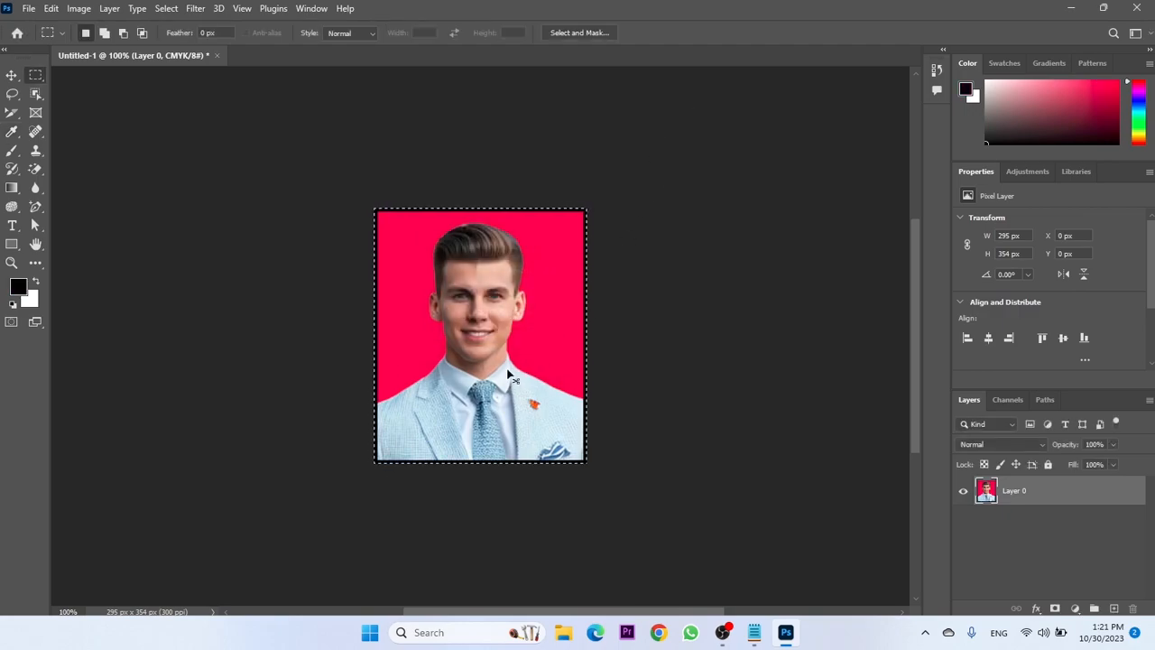
Create a new portrait A4 print document, 210 x 297 mm at 300 pixels/inch, in CMYK Color with a white background.
click(29, 8)
click(40, 28)
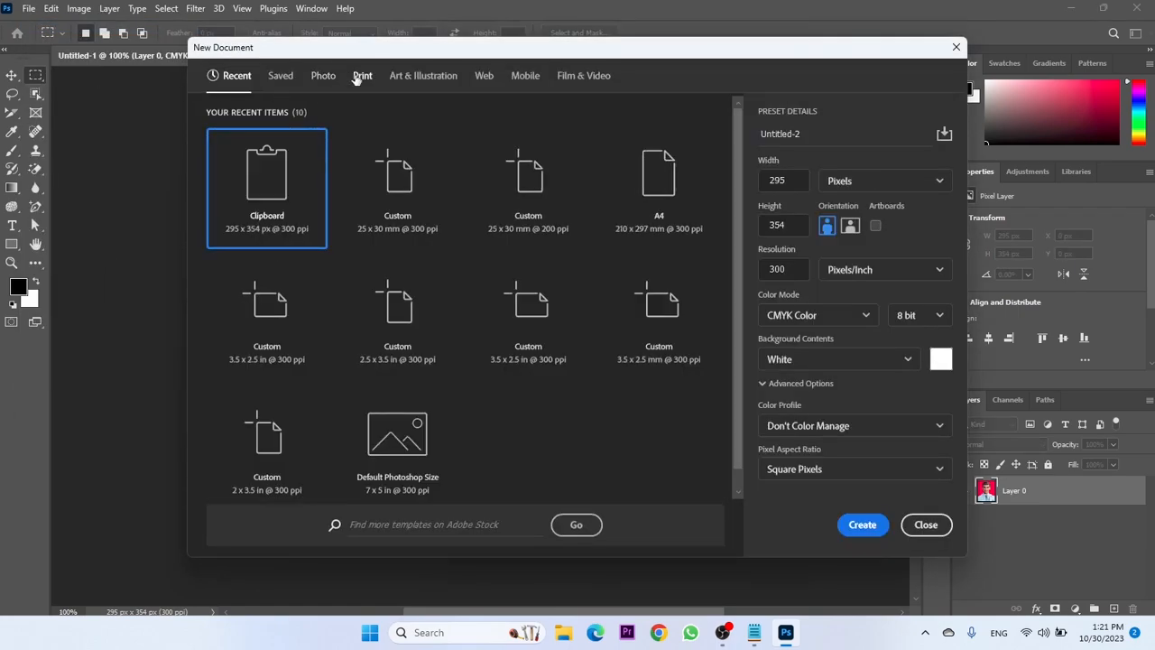
click(360, 76)
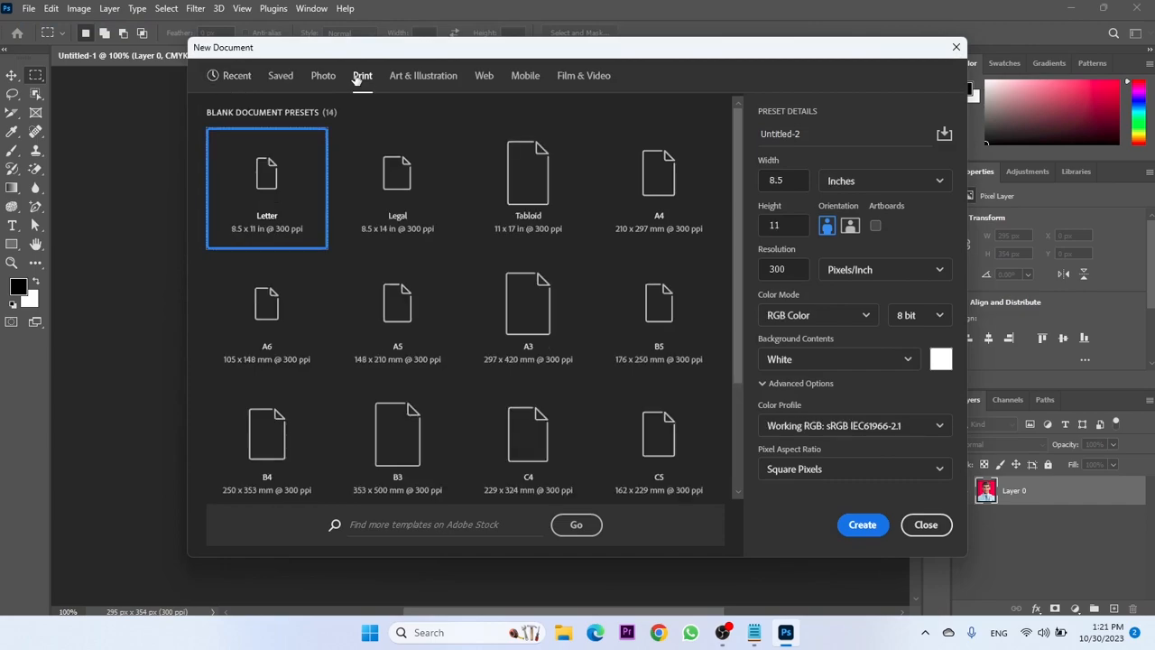
click(655, 209)
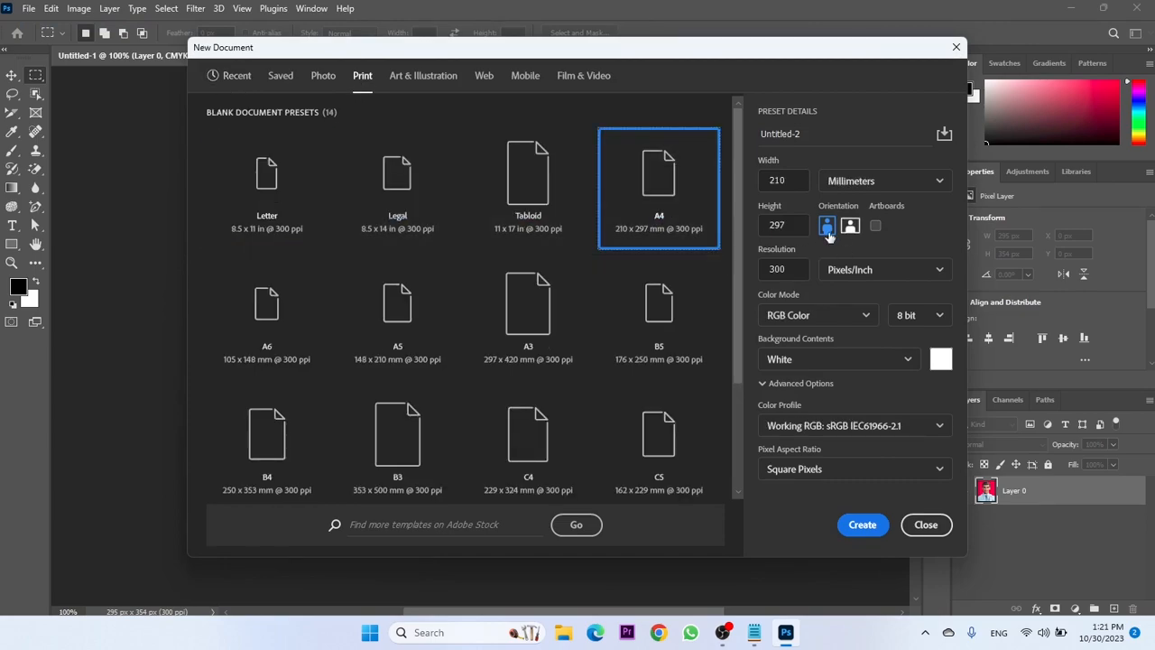
double_click(790, 268)
click(814, 316)
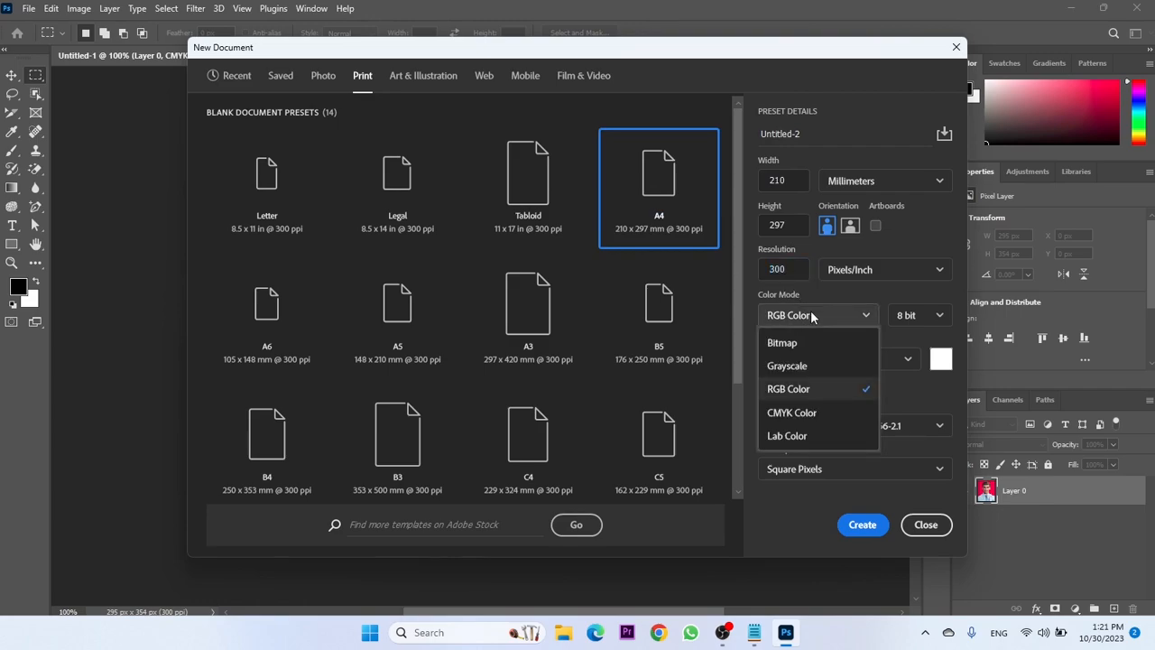
click(809, 413)
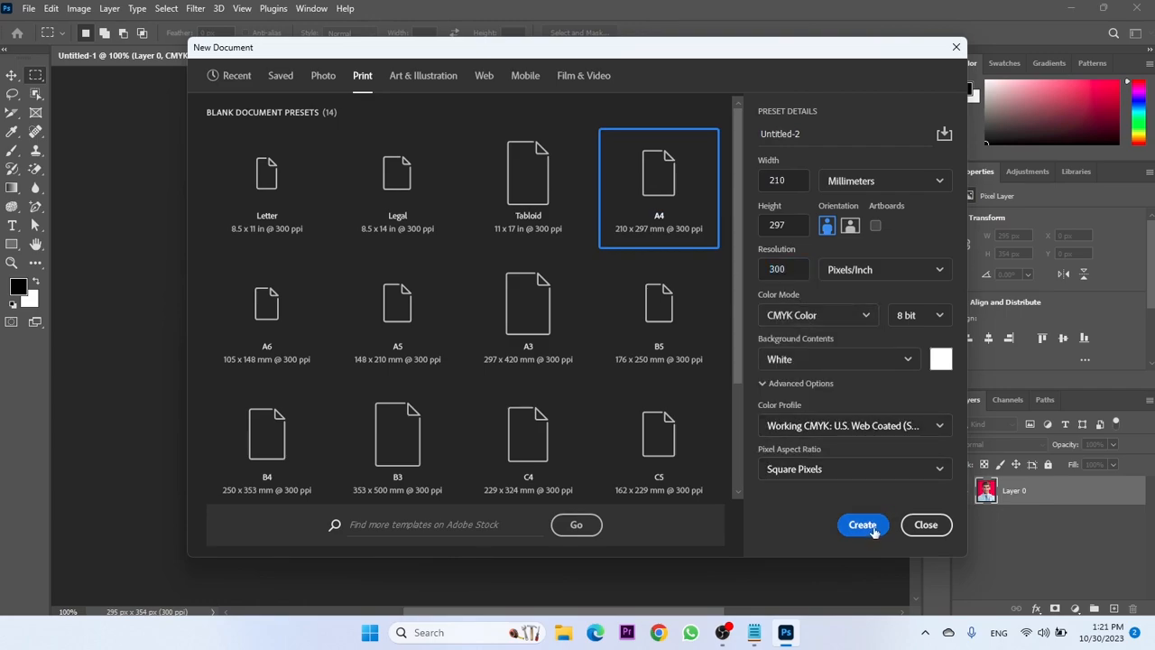
click(874, 532)
key(ctrl+0)
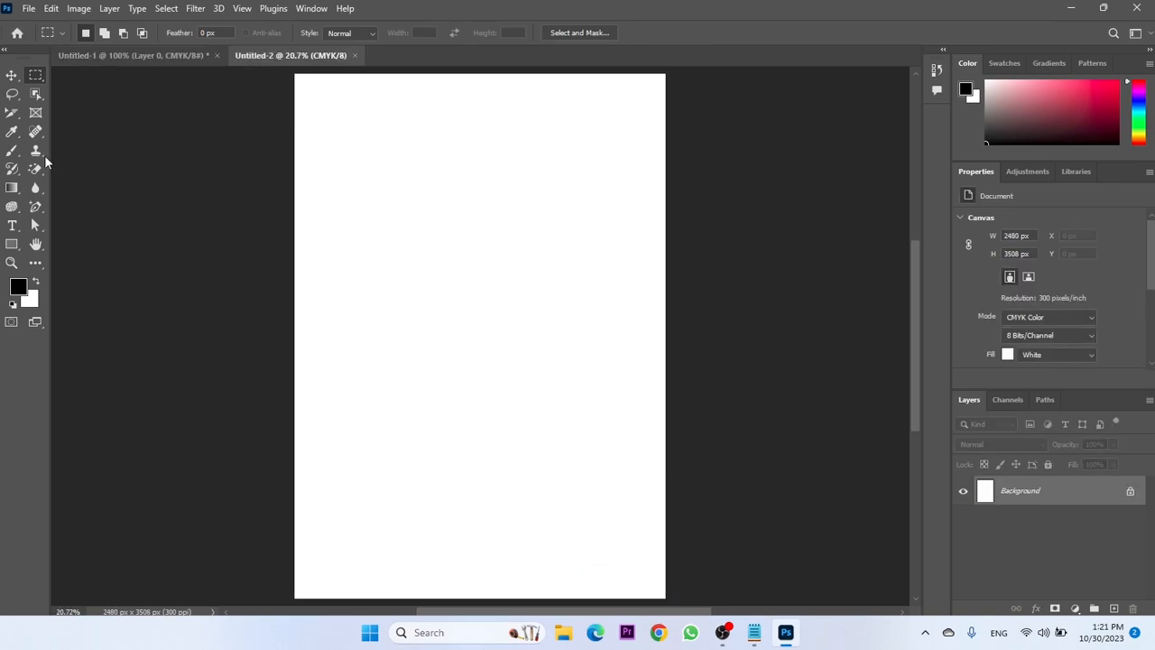
Paste the bordered photo into the A4 document and move it to the page's upper-left corner, at about X 69 px, Y 91 px.
click(12, 75)
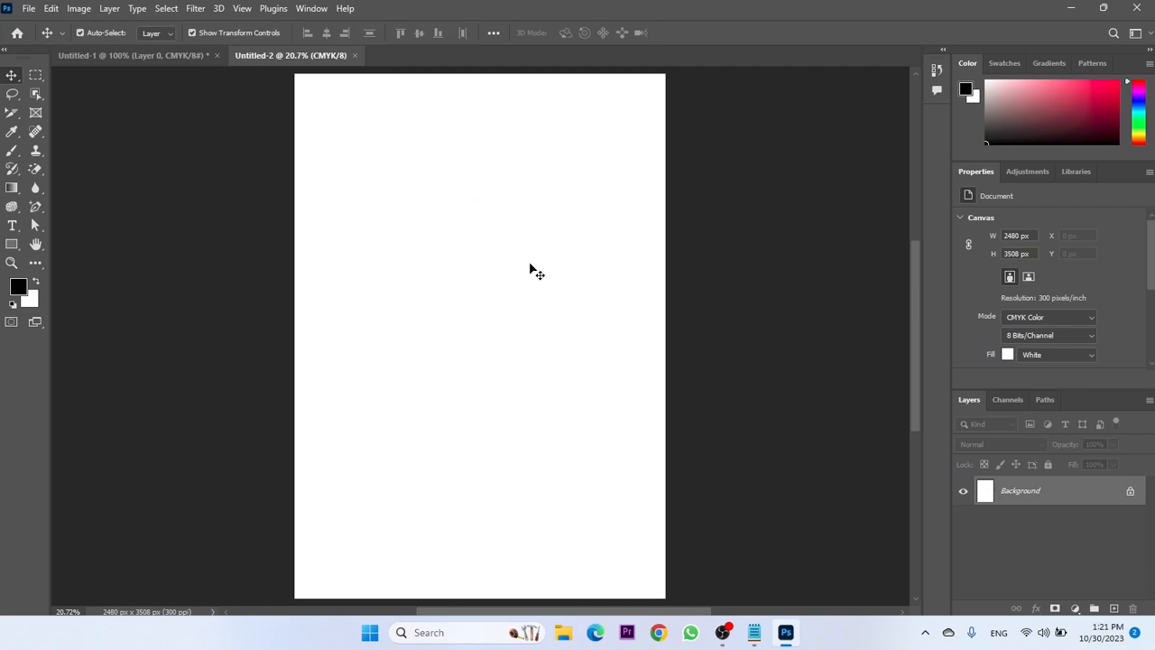
key(ctrl+v)
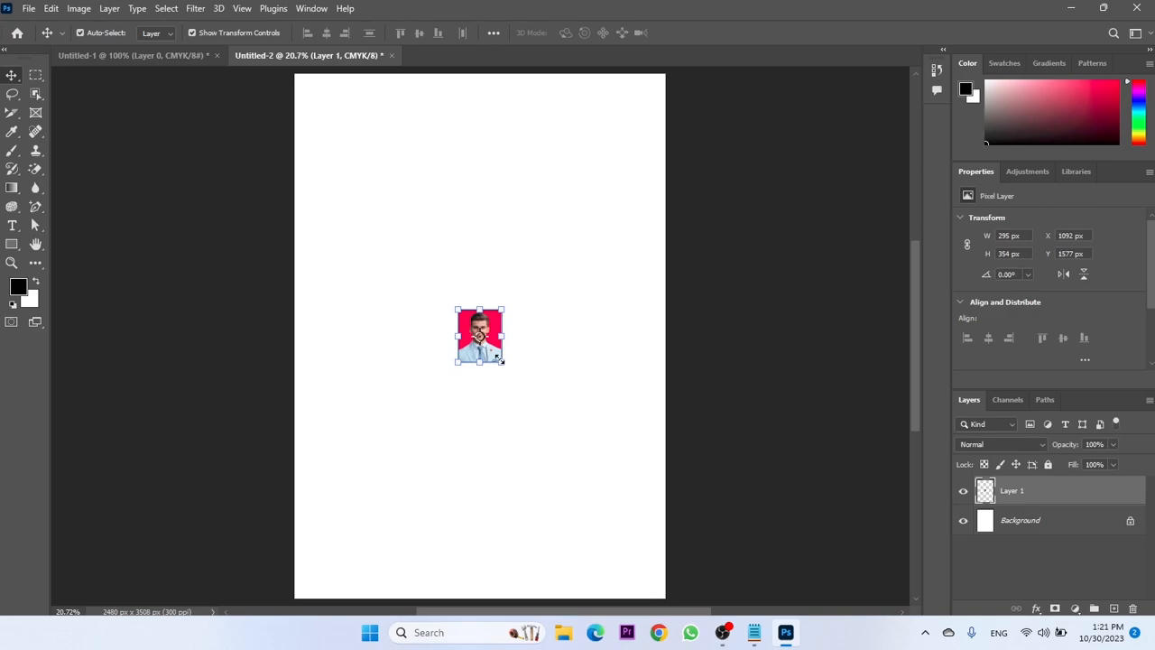
drag(494, 355, 341, 131)
scroll(336, 89, up, 5)
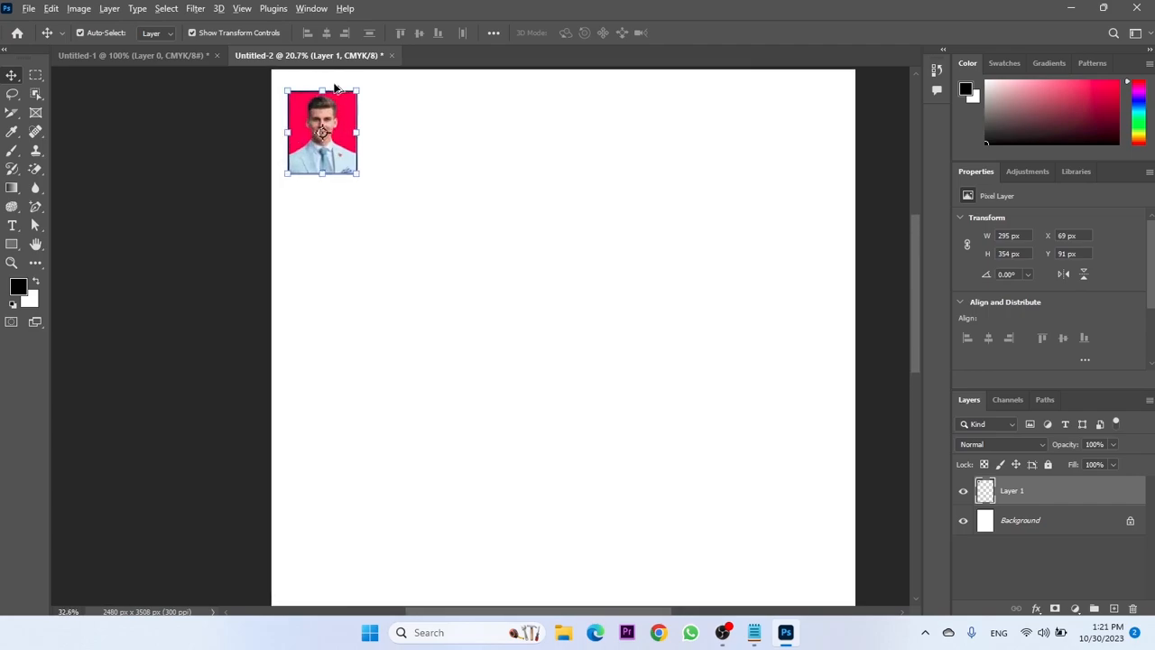
scroll(350, 115, up, 1)
drag(590, 234, 391, 241)
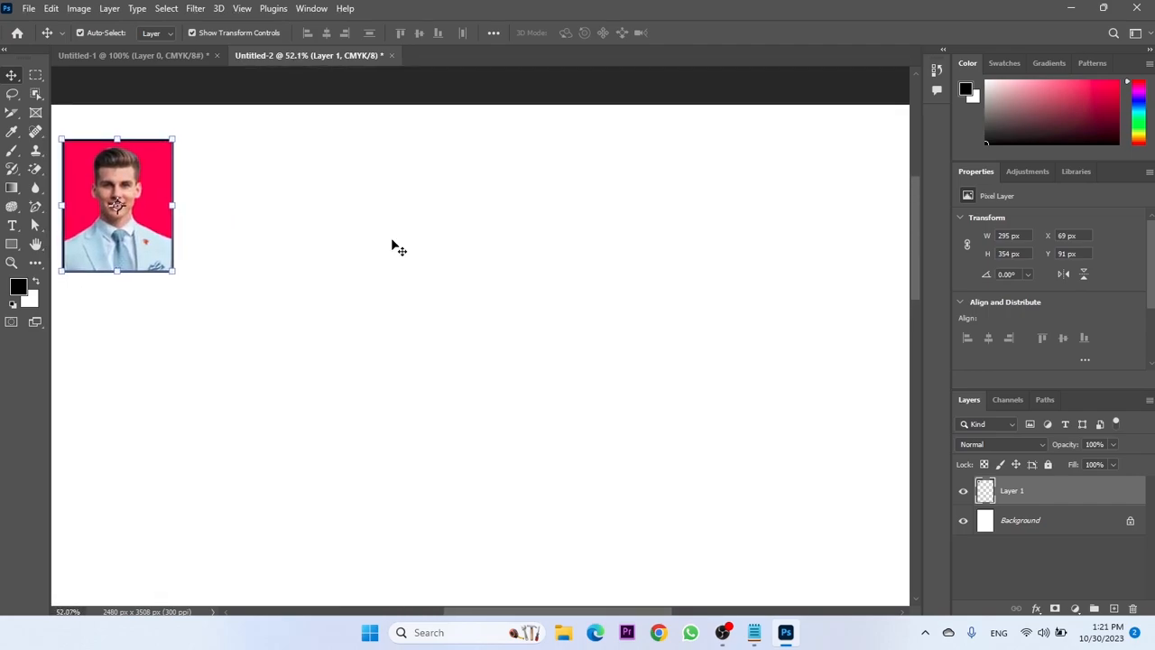
scroll(395, 237, down, 3)
scroll(396, 238, up, 1)
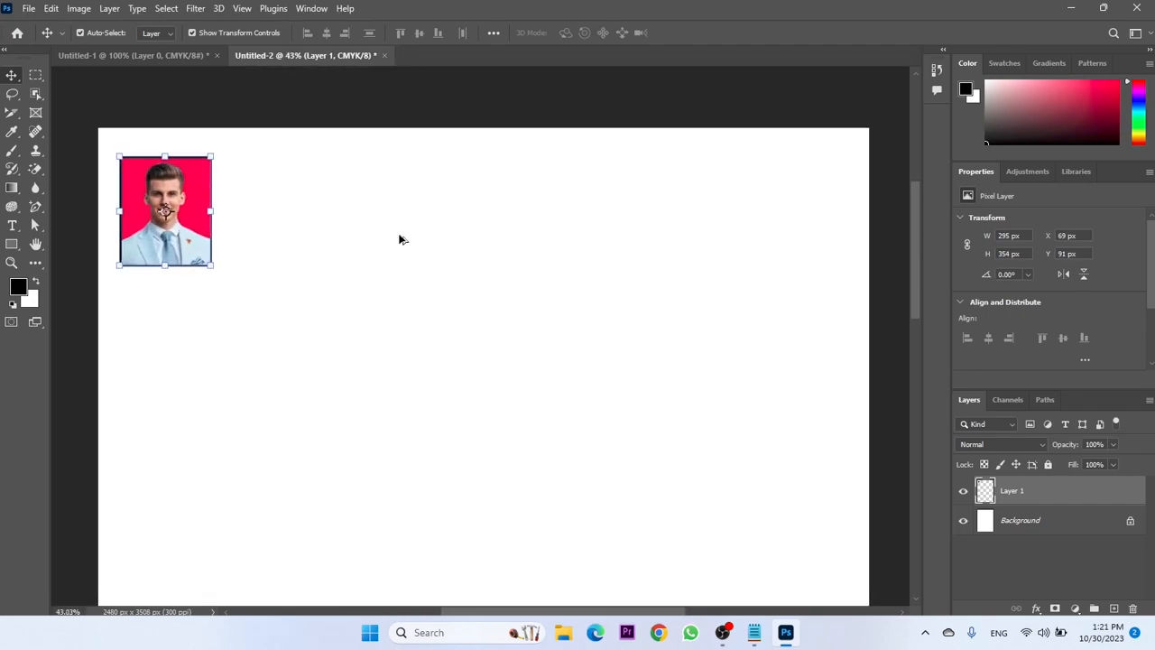
drag(401, 245, 400, 220)
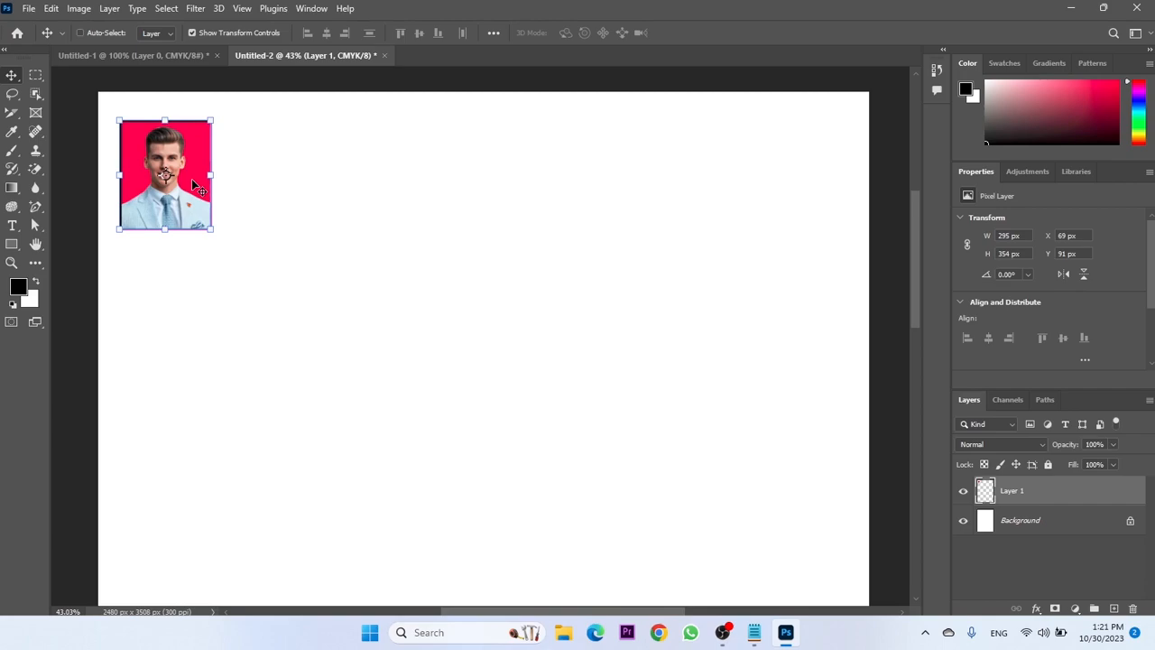
Duplicate the photo layer and use Free Transform to move the copy beside the original, on its right at the same height.
key(ctrl+j)
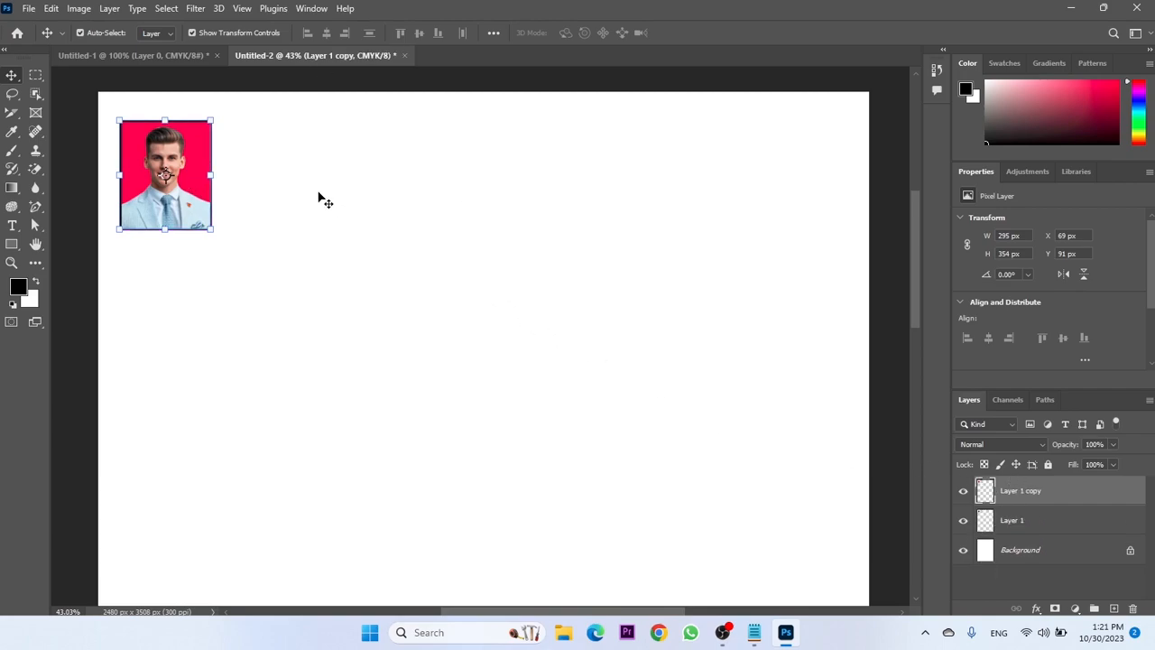
key(ctrl)
key(ctrl+t)
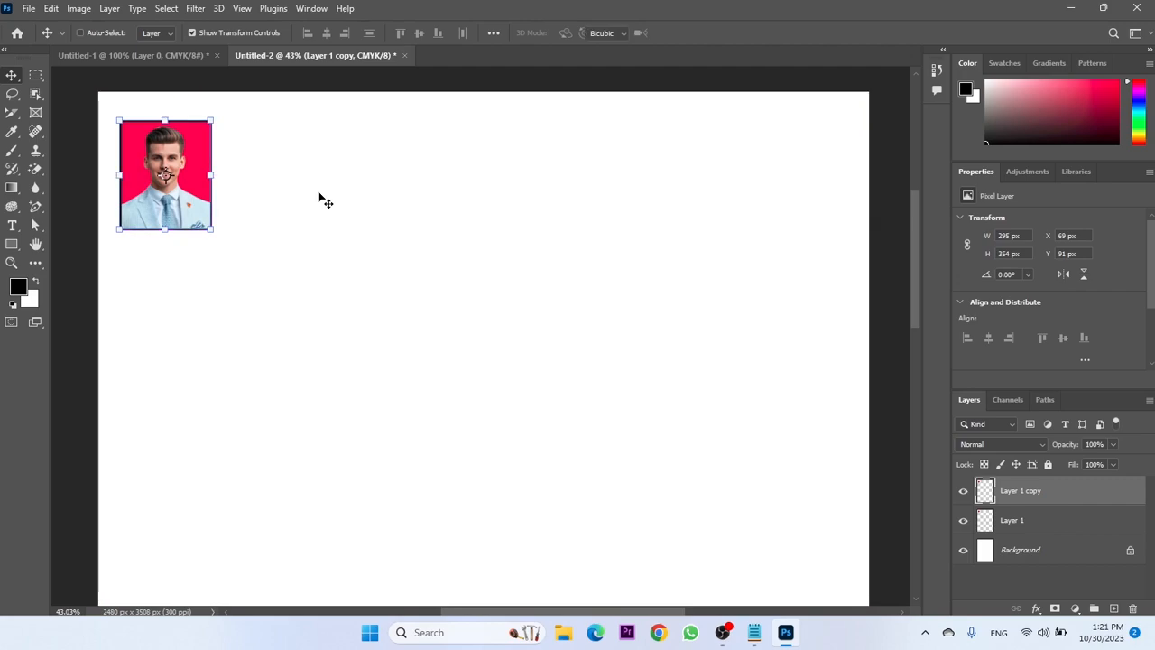
drag(177, 203, 292, 193)
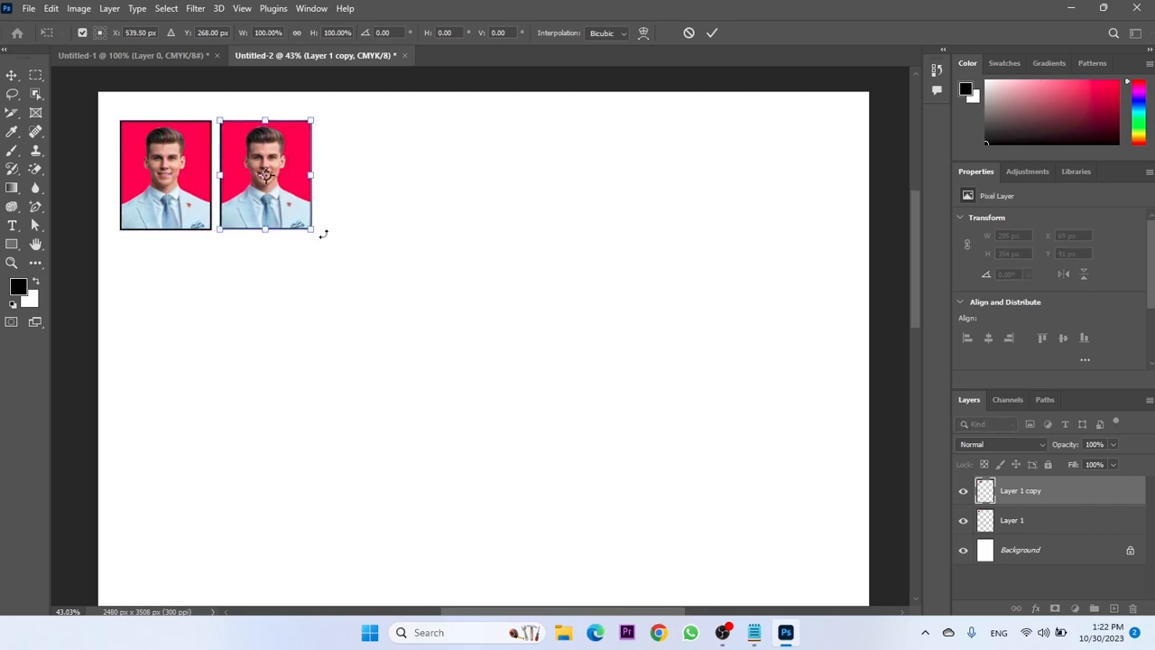
Nudge the copied photo left to X 371 px, leaving a narrow gap beside the original, and apply the transform.
key(Left)
key(Left)
key(Left)
key(Left)
key(Left)
key(Left)
key(Left)
key(Left)
key(Left)
key(Left)
key(Left)
key(Left)
key(Left)
key(Left)
key(Left)
key(Left)
key(Left)
key(Left)
key(Left)
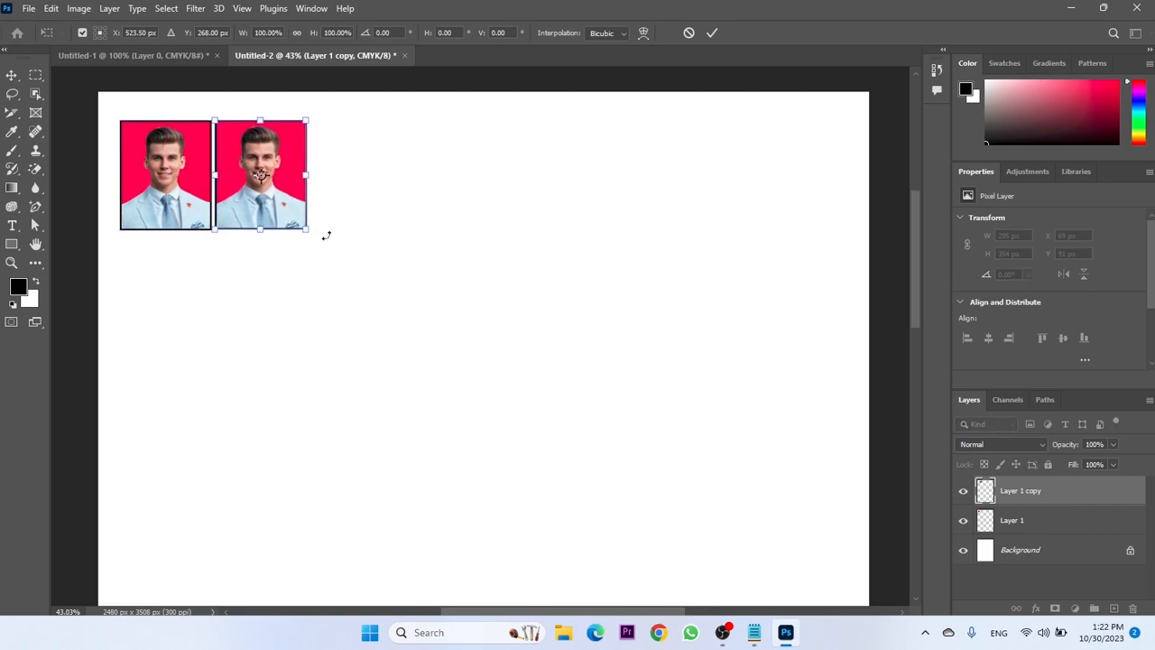
key(Left)
key(Left)
key(Left)
key(Left)
key(Right)
key(Right)
click(713, 35)
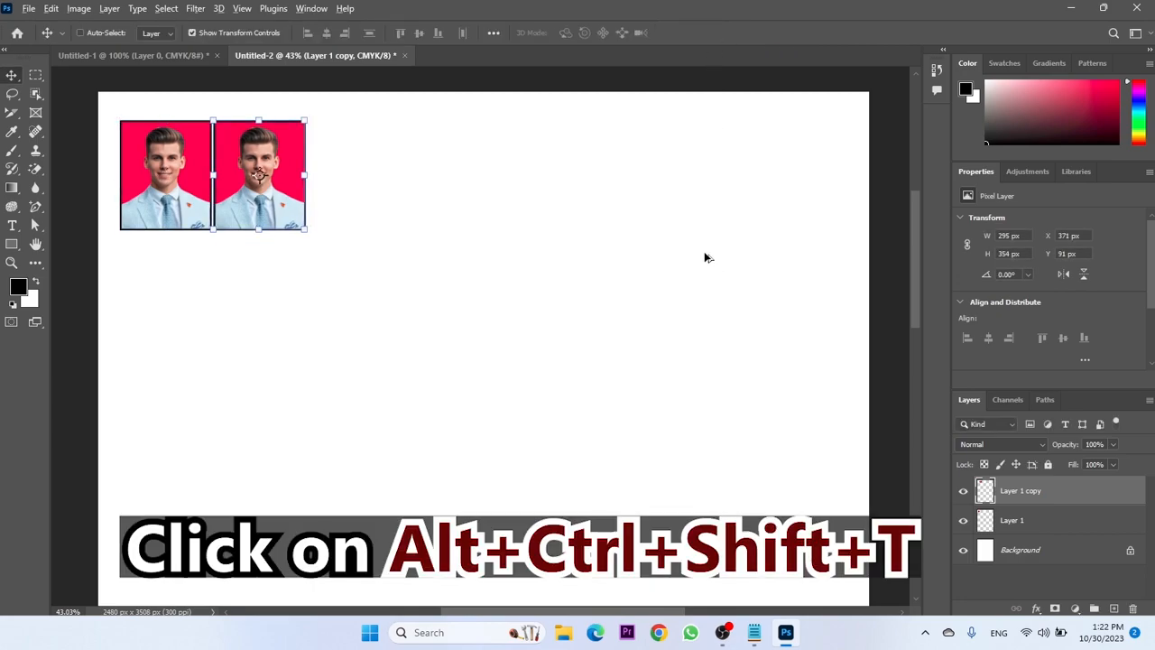
Repeat the transform with duplication until eight evenly spaced photos fill the row across the page.
key(ctrl+alt+shift+t)
key(ctrl+alt+shift+t)
key(ctrl+alt+shift+t)
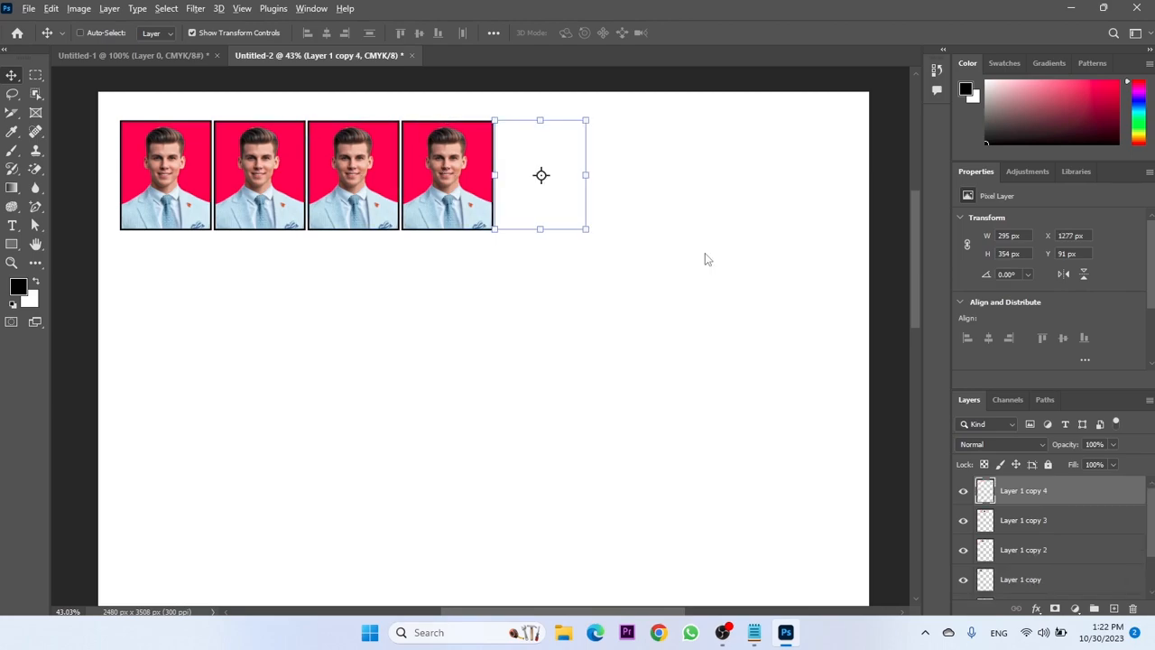
key(ctrl+alt+shift+t)
key(ctrl+alt+shift+t)
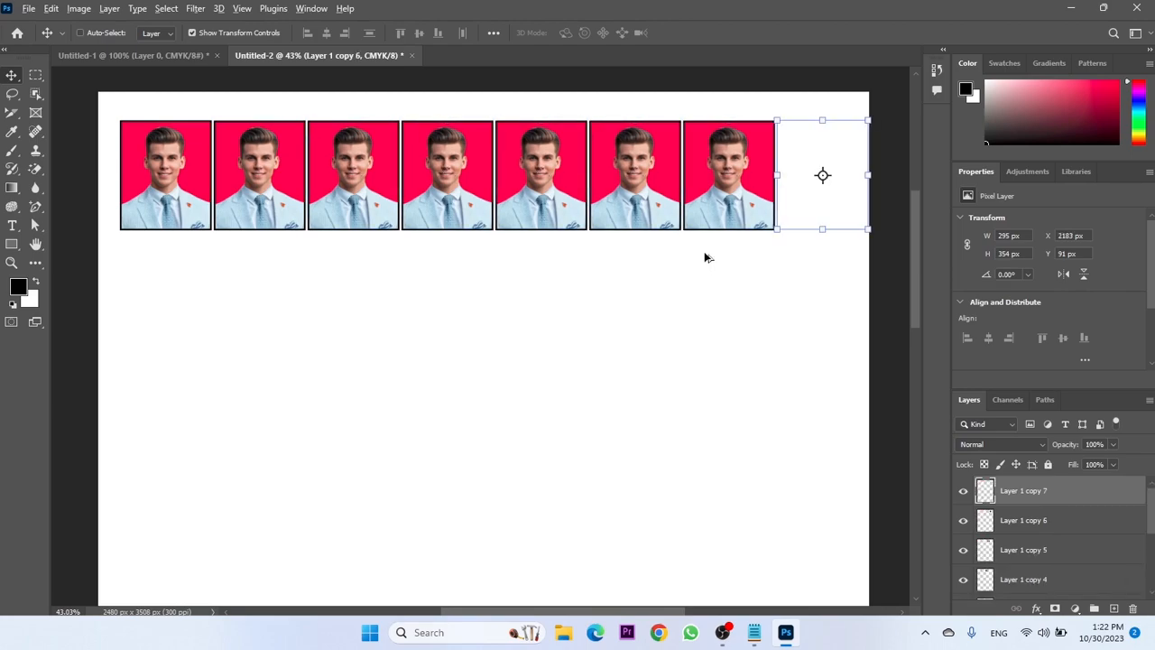
Select all eight photos in the row, shift them left together to X 49 px, and deselect them.
drag(114, 129, 862, 261)
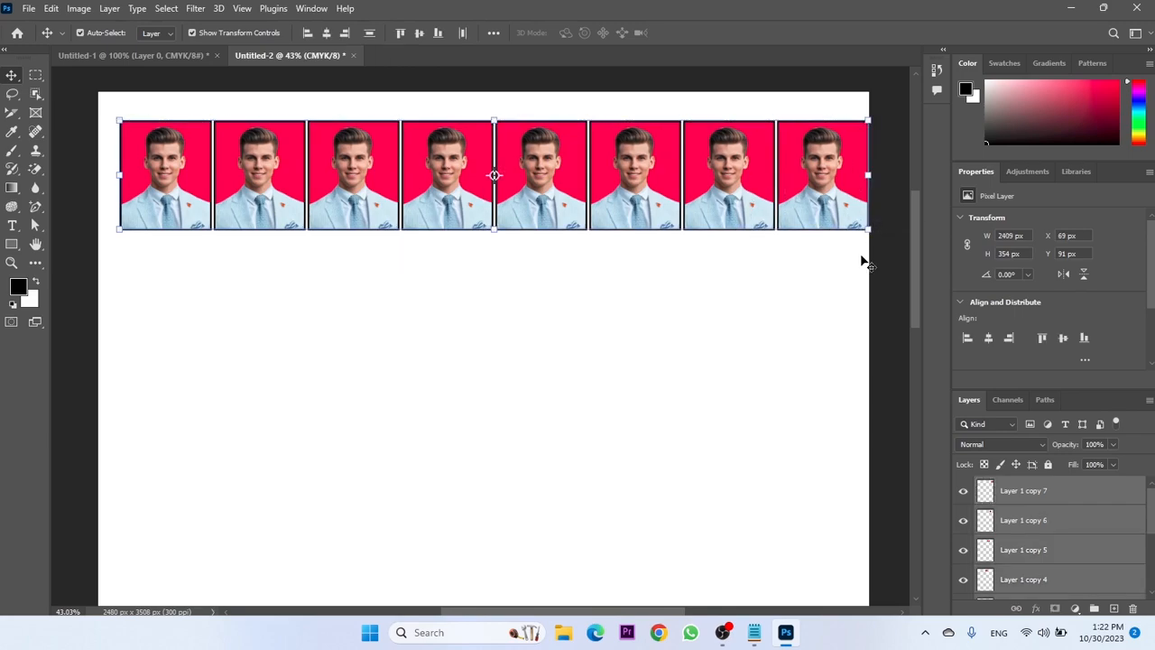
key(shift+Left)
key(shift+Left)
key(shift+Left)
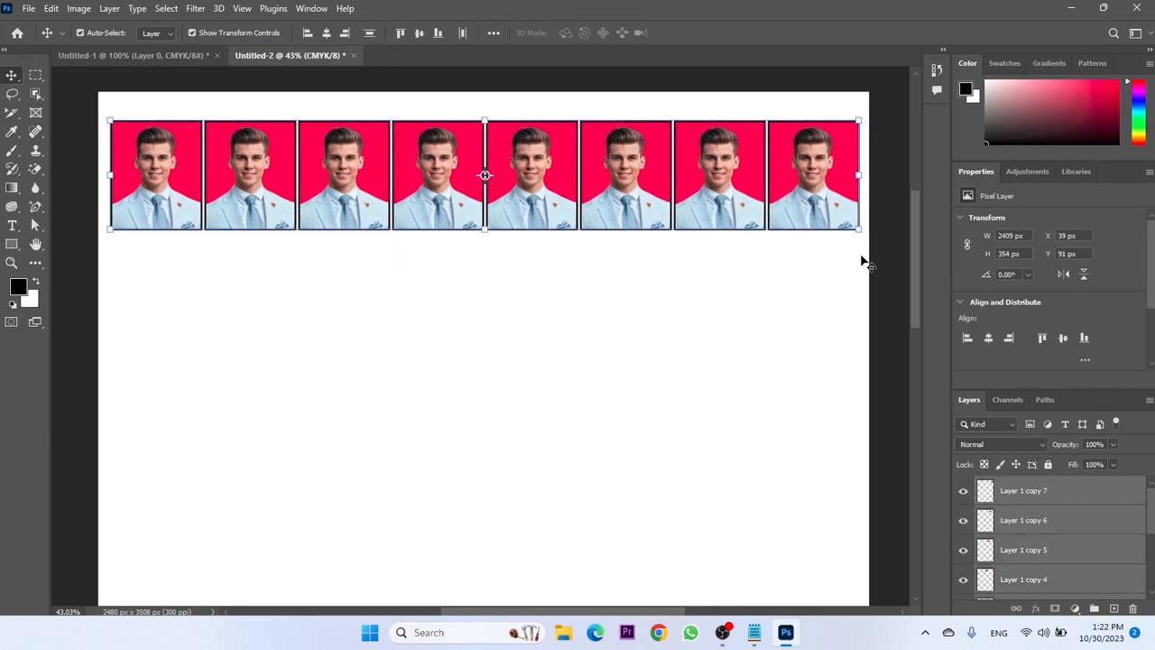
key(shift+Right)
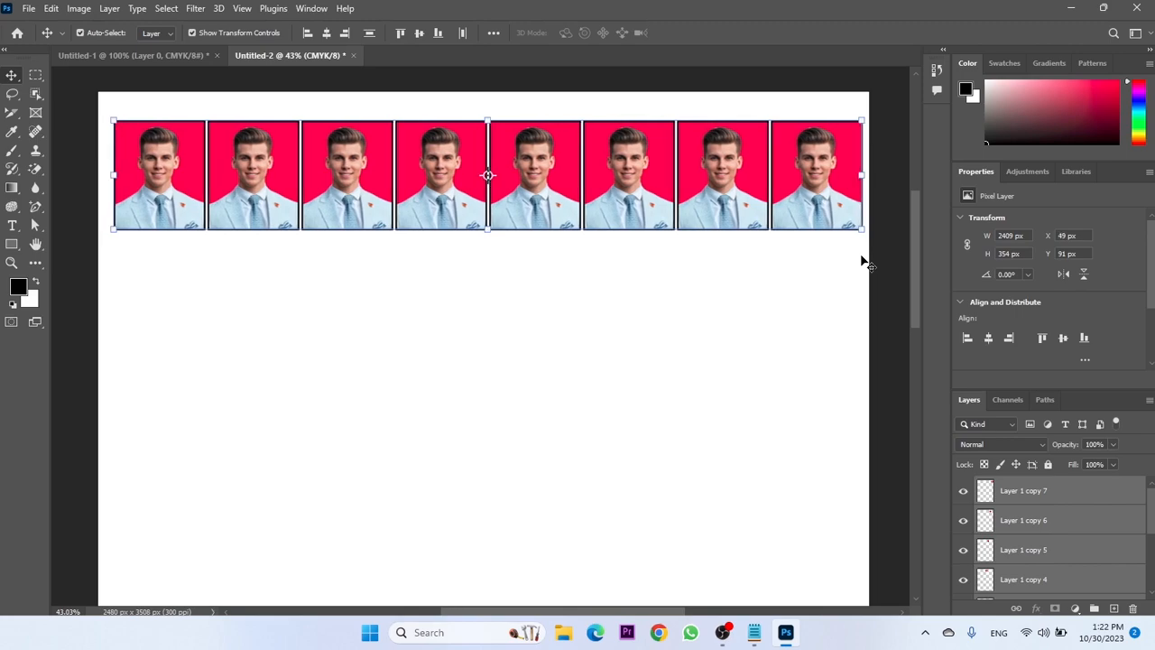
click(808, 316)
key(ctrl+0)
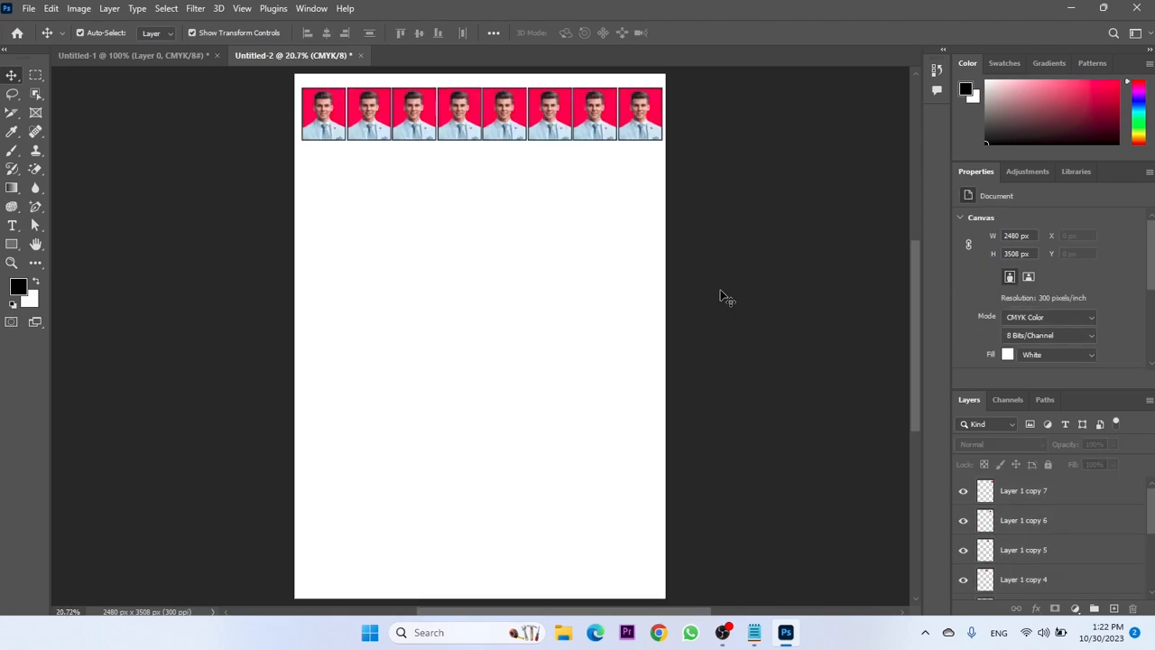
Reselect the whole row of eight photos and shift it another 10 px left to X 39 px.
scroll(647, 125, up, 4)
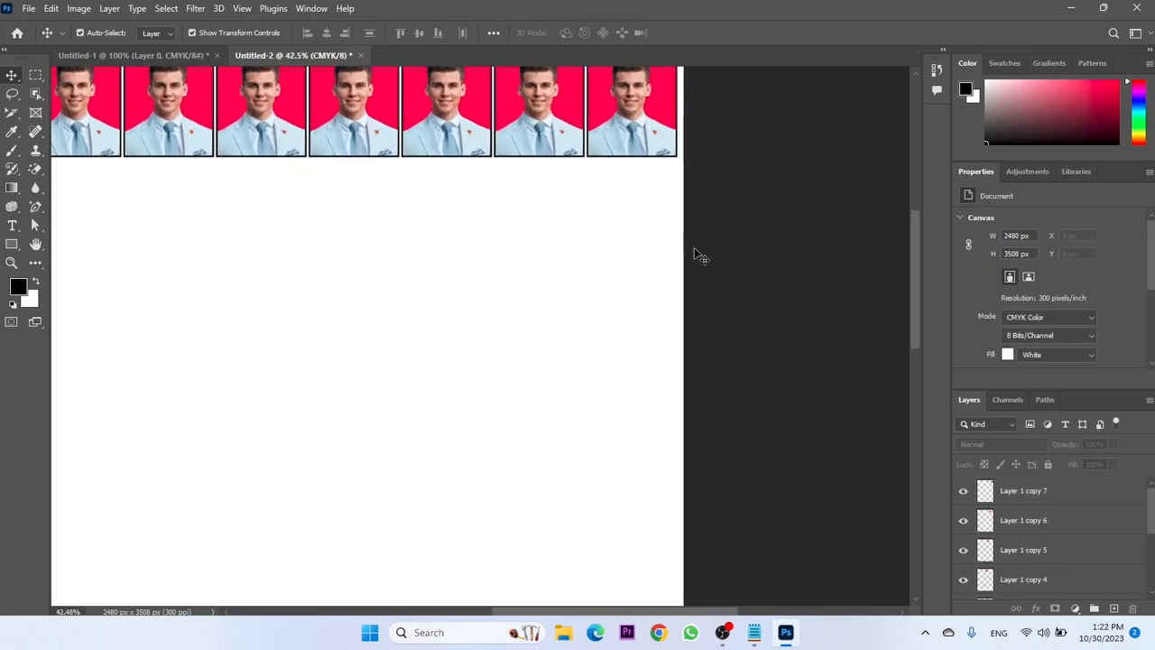
key(ctrl+0)
scroll(429, 76, up, 2)
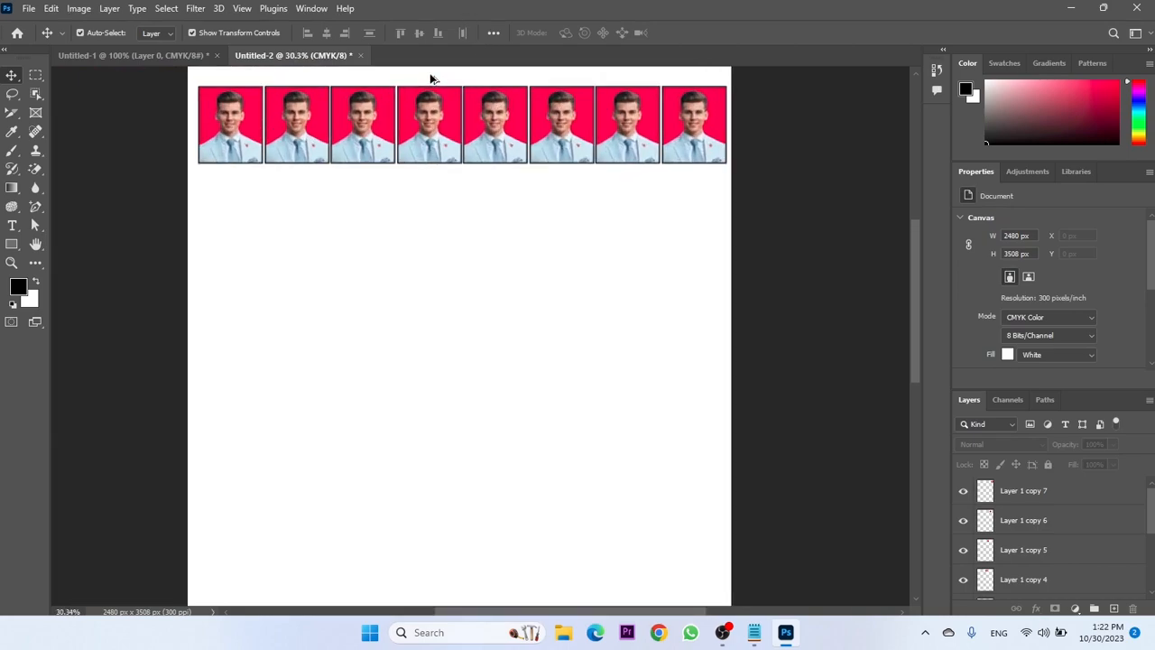
drag(180, 108, 736, 114)
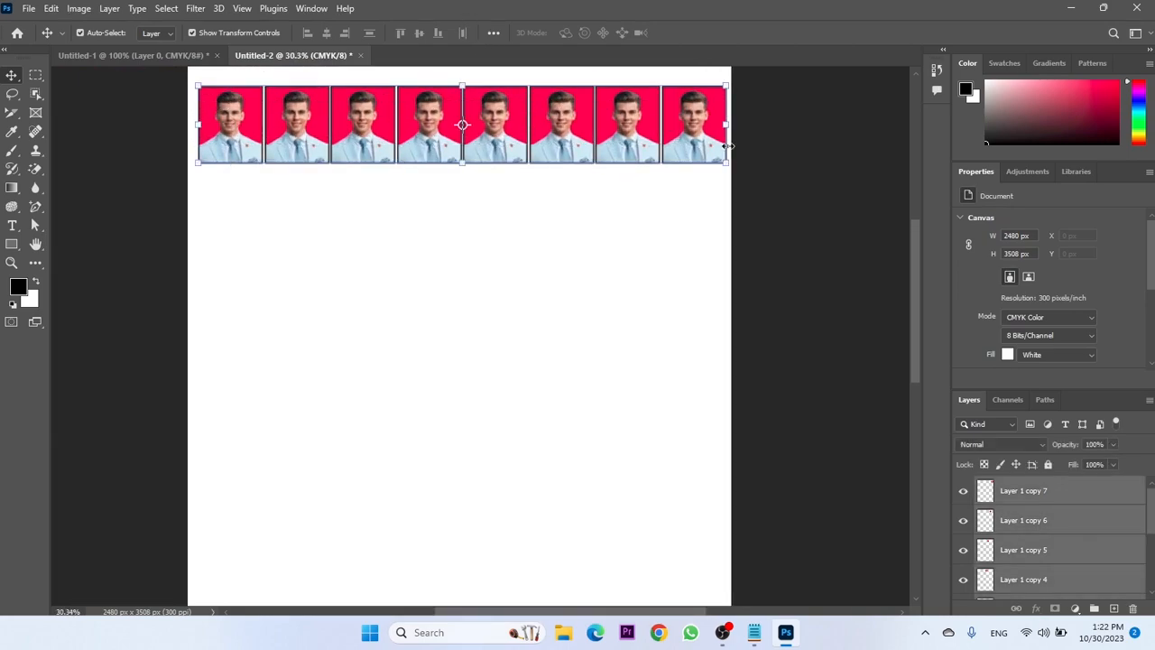
key(shift+Left)
Duplicate the row of eight photos directly below the first and lower the copy to Y 465 px, leaving a small gap.
alt+drag(560, 135, 568, 213)
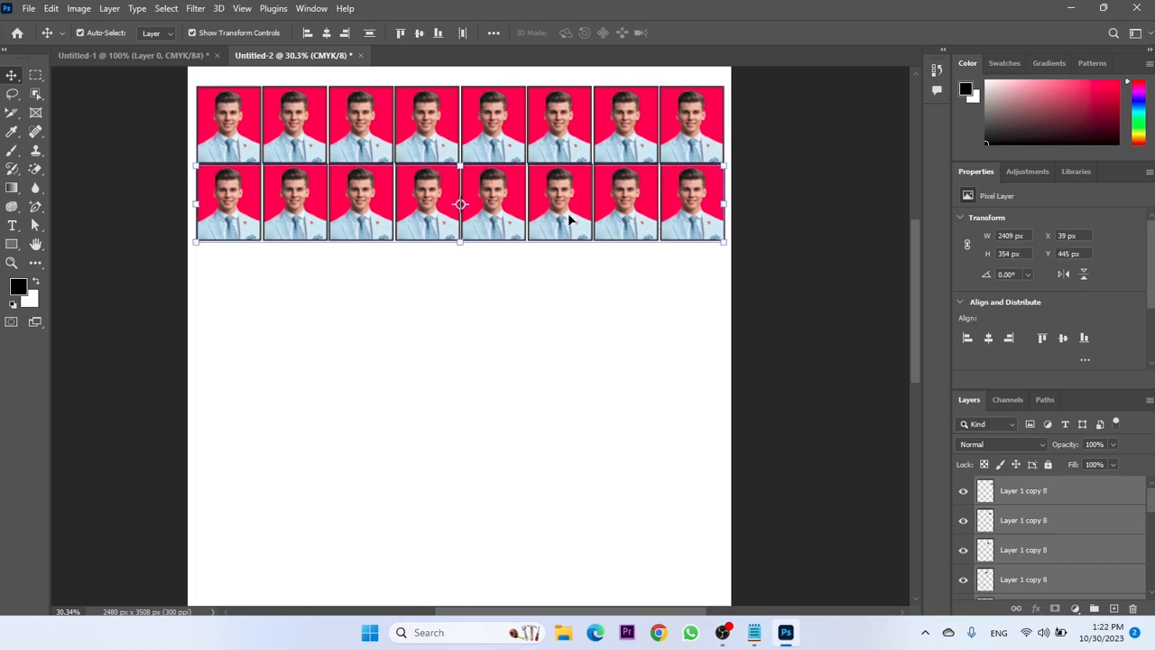
key(shift+Down)
key(shift+Down)
key(shift+Down)
key(shift+Up)
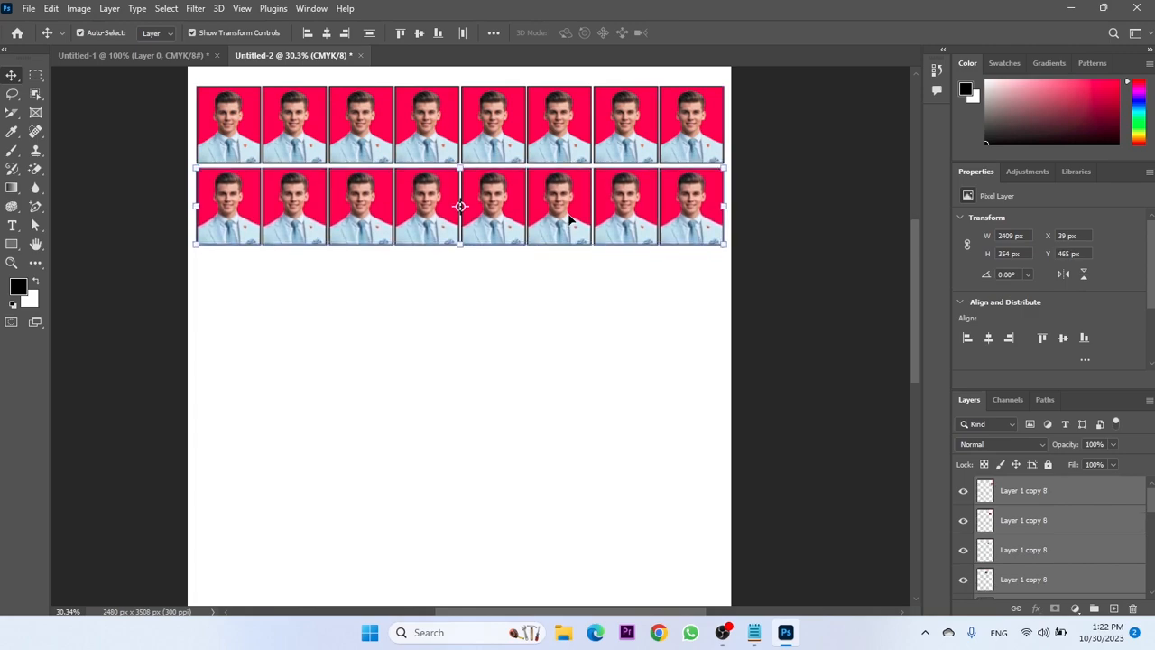
Duplicate both rows of photos directly below the originals at X 39 px, Y 829 px with a small gap, and deselect them.
click(630, 362)
drag(160, 111, 797, 342)
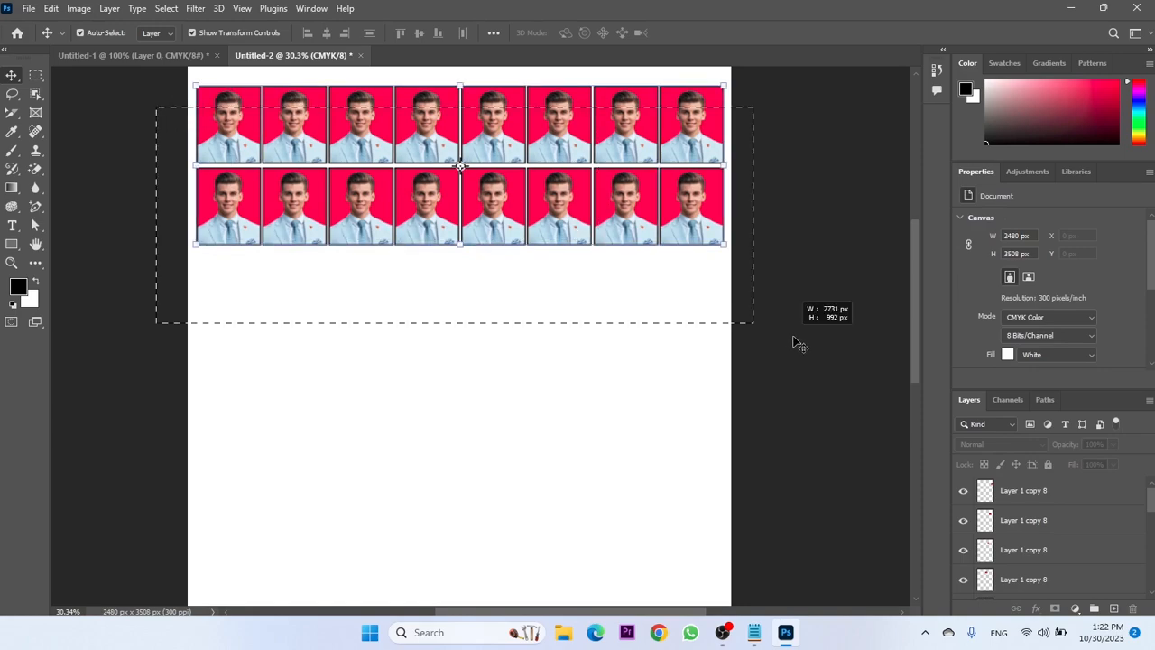
drag(554, 149, 577, 308)
key(shift+Down)
key(shift+Down)
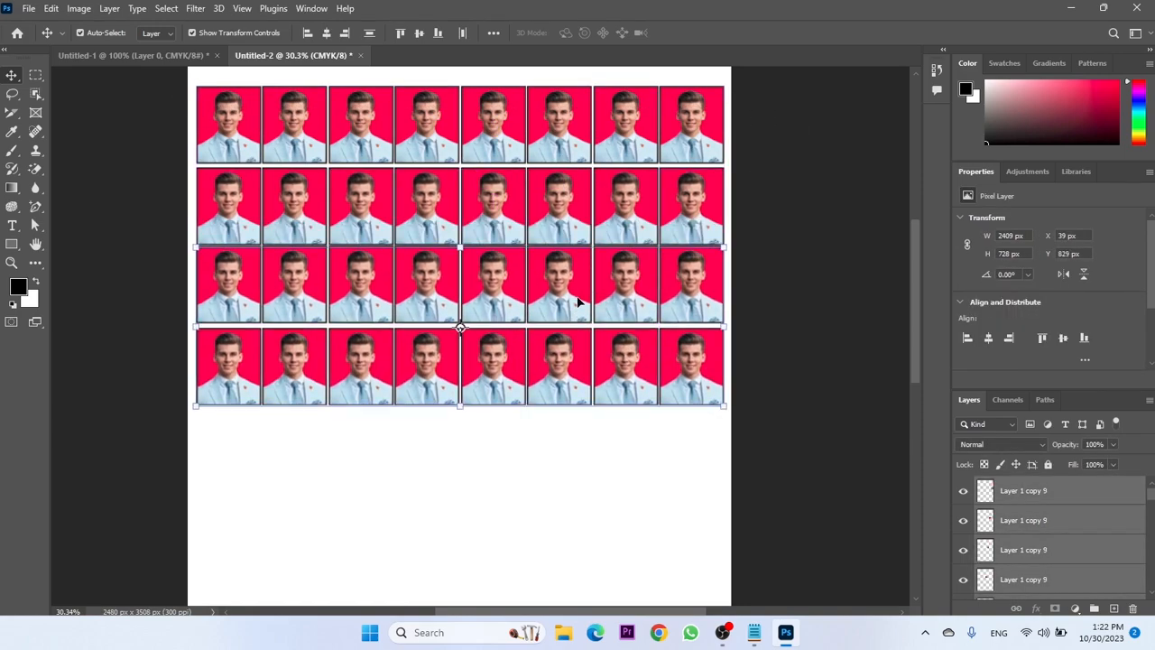
key(shift+Up)
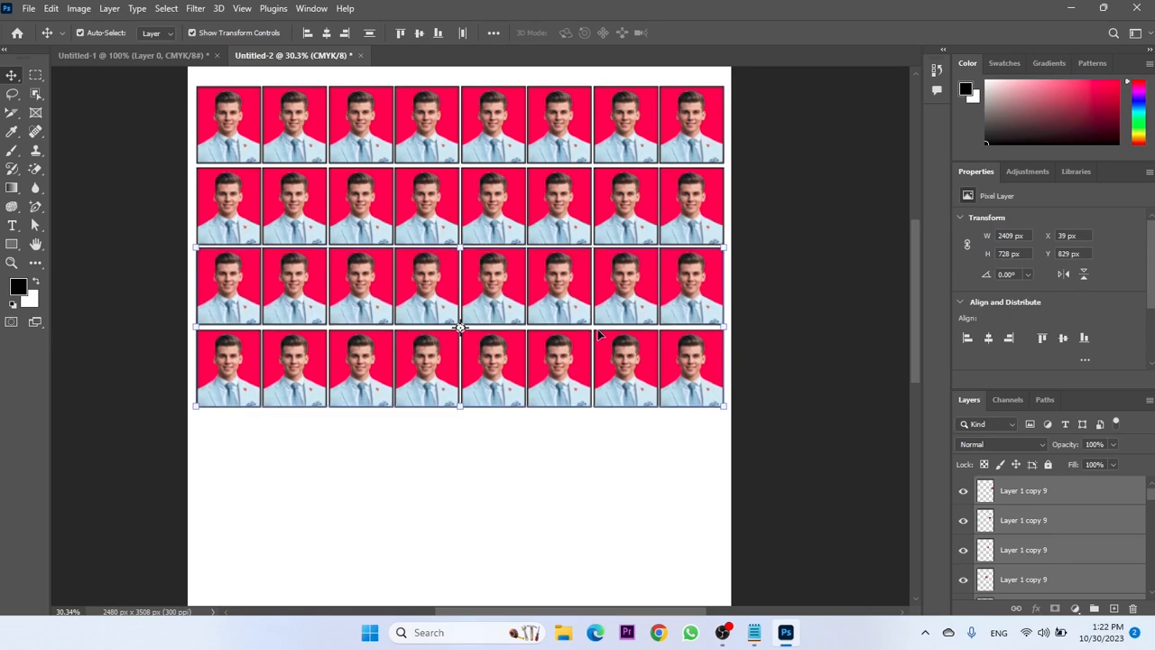
click(650, 499)
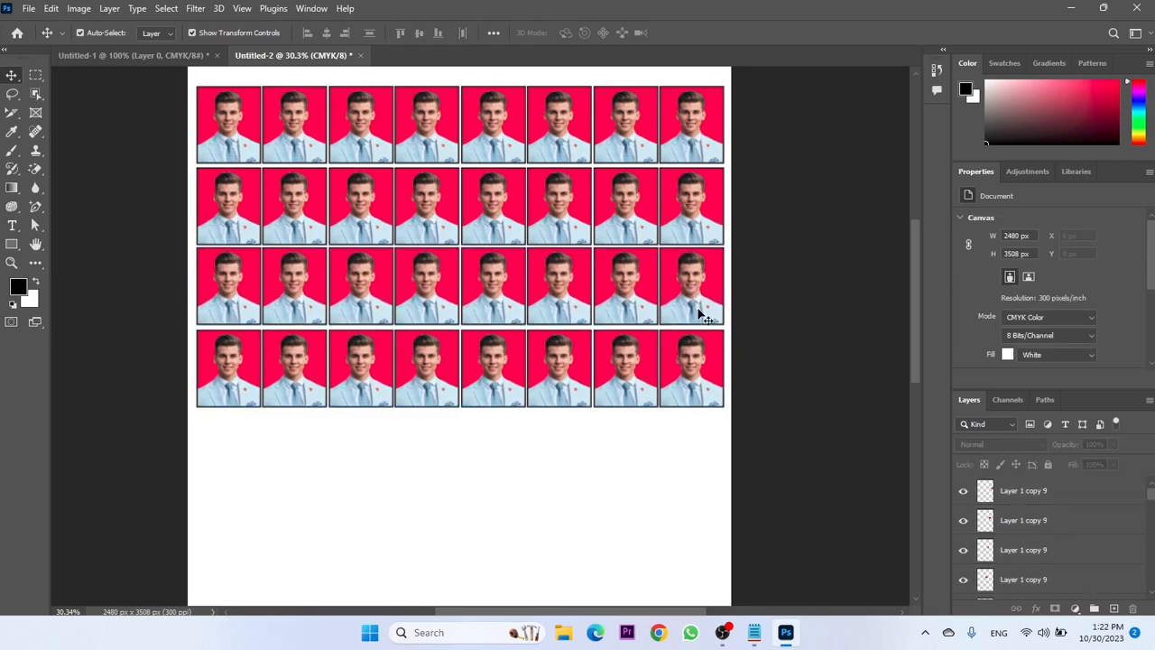
scroll(686, 266, up, 2)
scroll(655, 265, down, 1)
drag(520, 213, 518, 221)
key(ctrl+z)
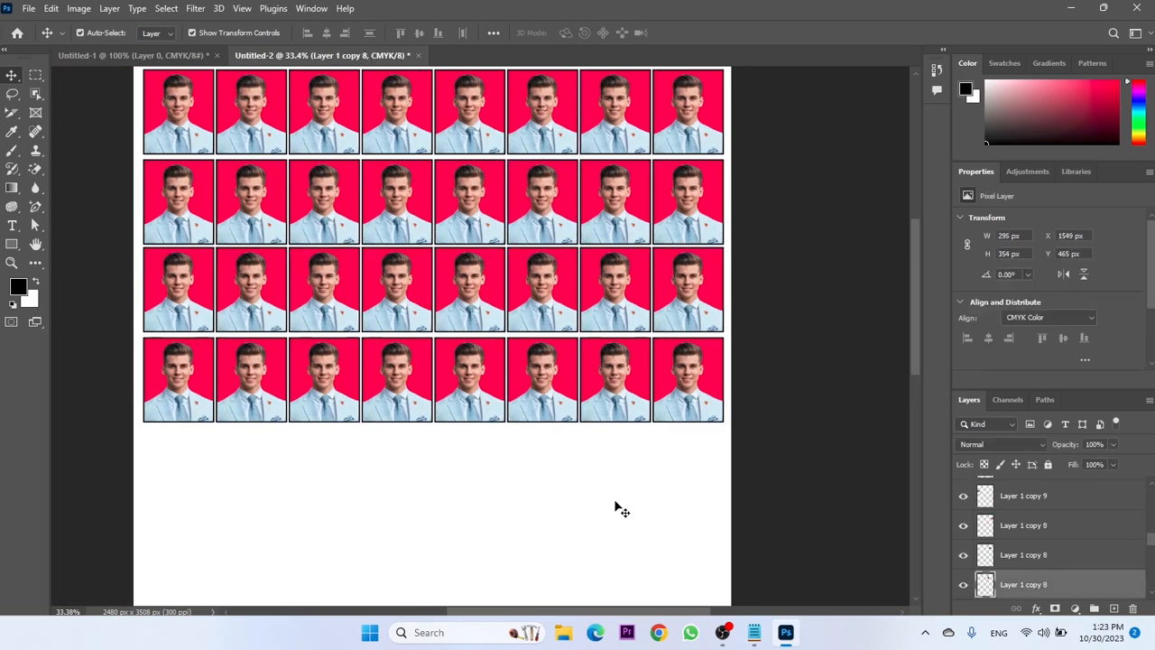
Select all the photos in the four rows together.
click(620, 509)
drag(100, 93, 812, 477)
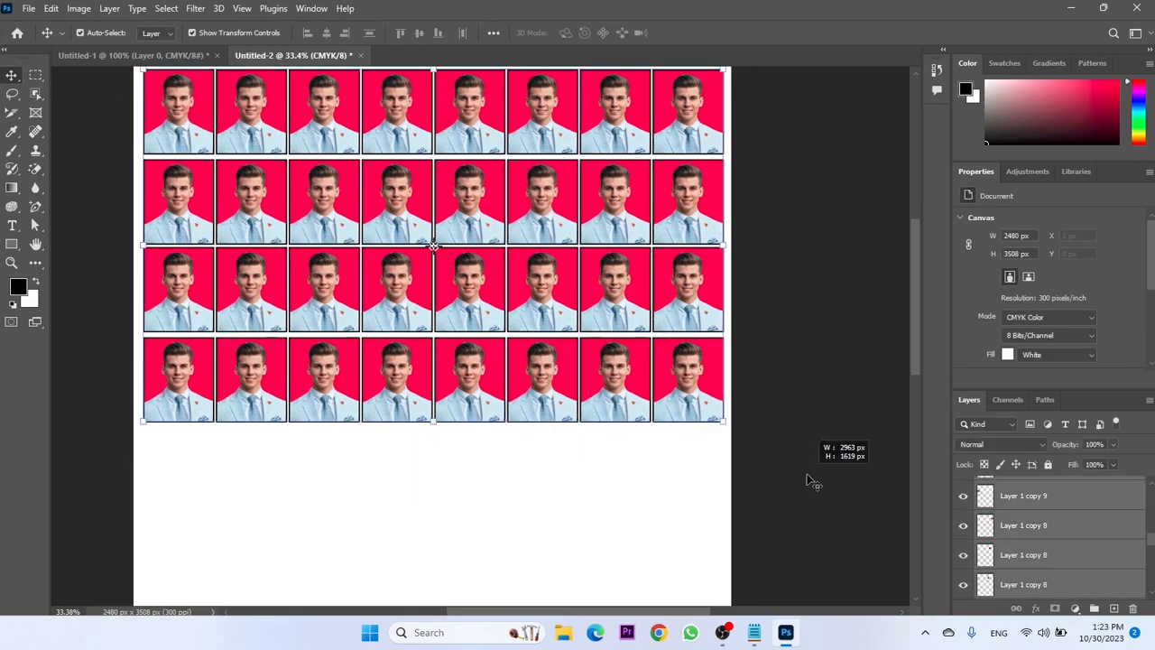
scroll(684, 392, down, 2)
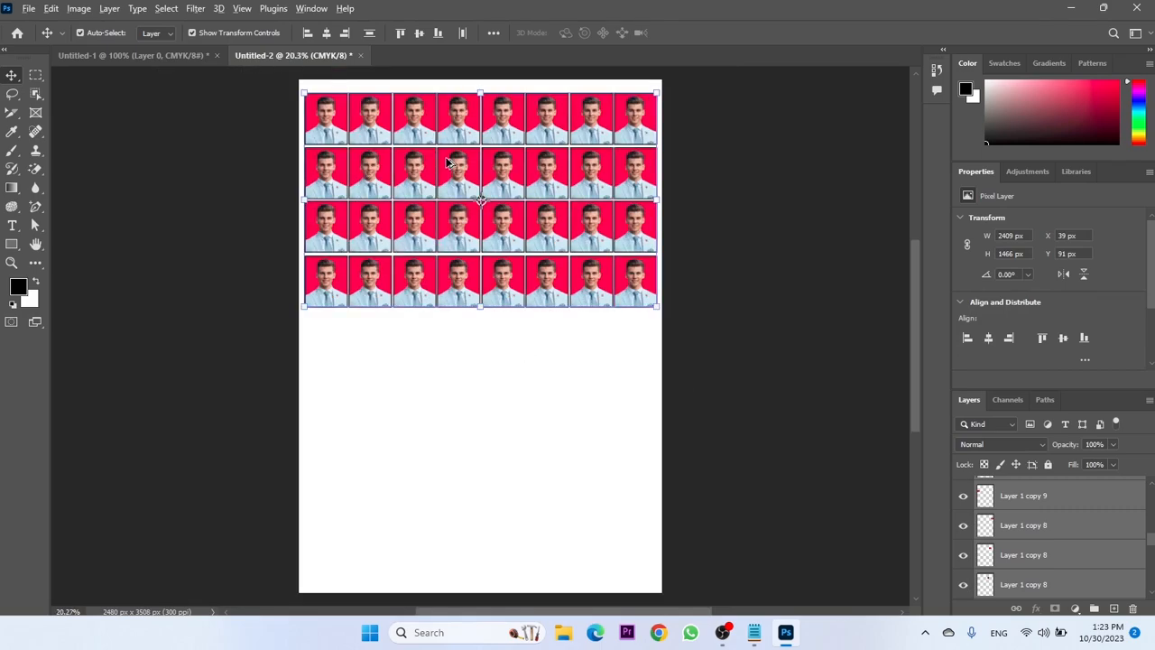